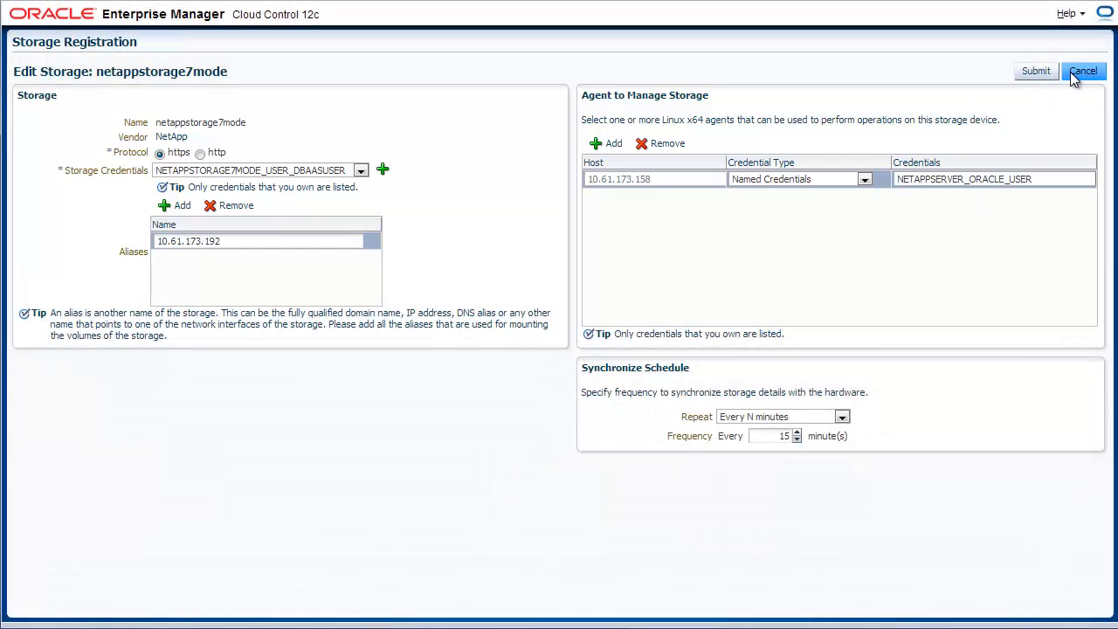
Discard the netappstorage7mode edits and go back to the Storage Registration list.
left_click(1079, 74)
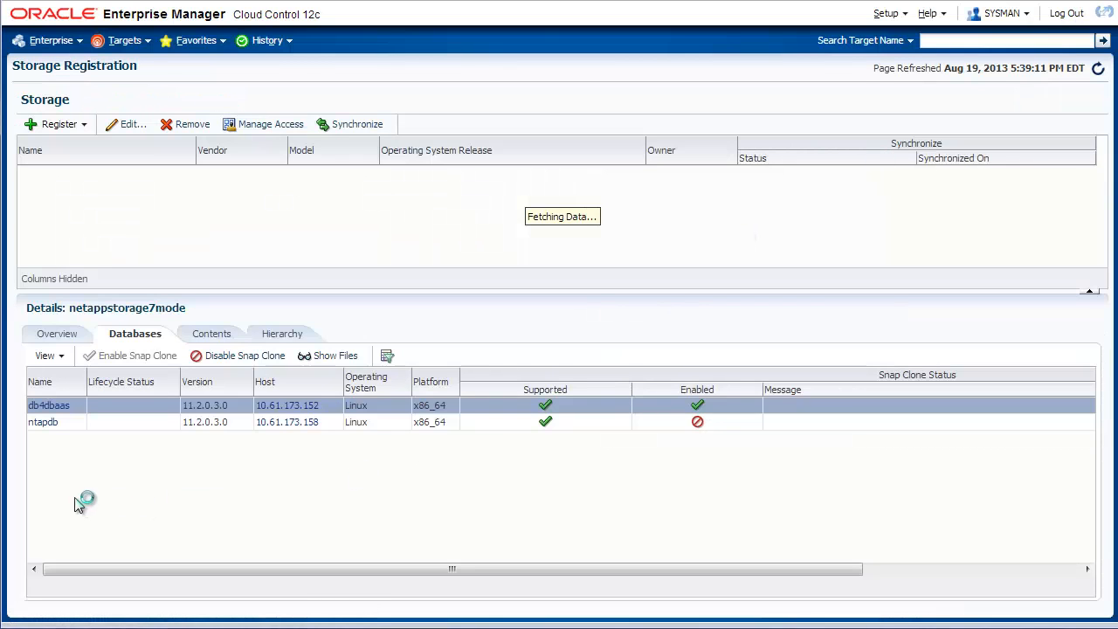
Check that ntapdb's files are on the NetApp storage, then enable Snap Clone for ntapdb.
left_click(112, 430)
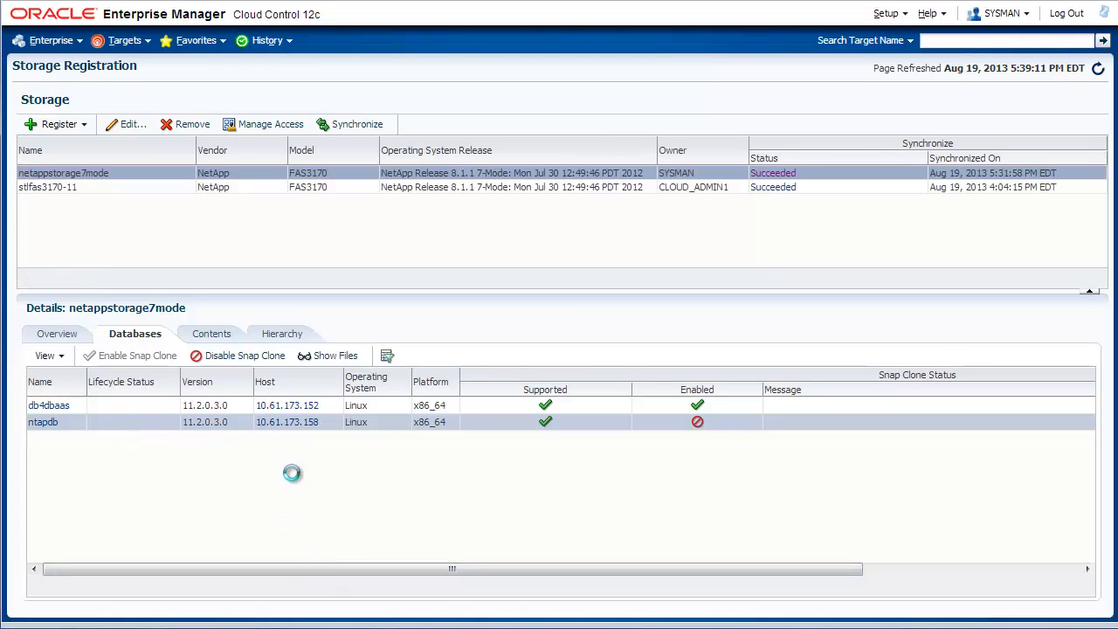
left_click(349, 360)
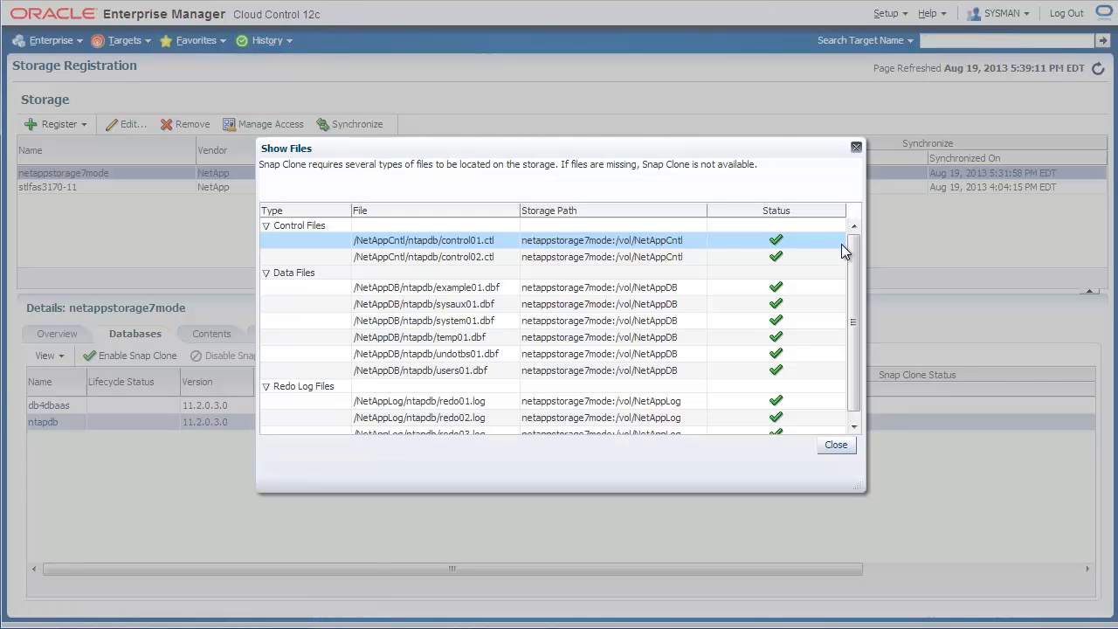
left_click_drag(852, 254, 851, 280)
scroll(852, 254, "up", 1)
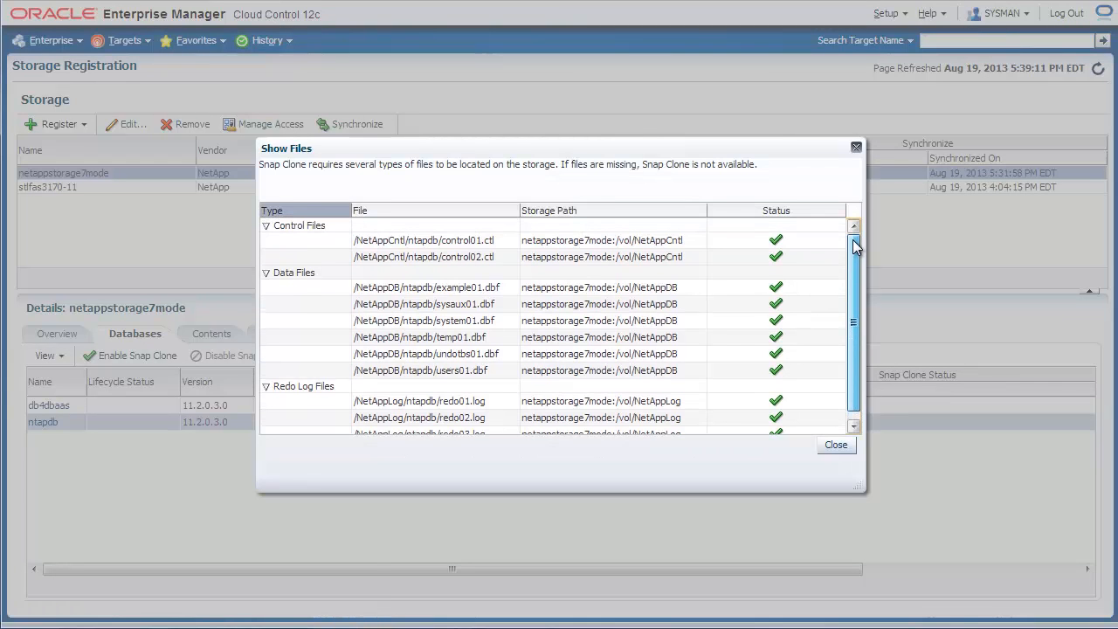
left_click(832, 446)
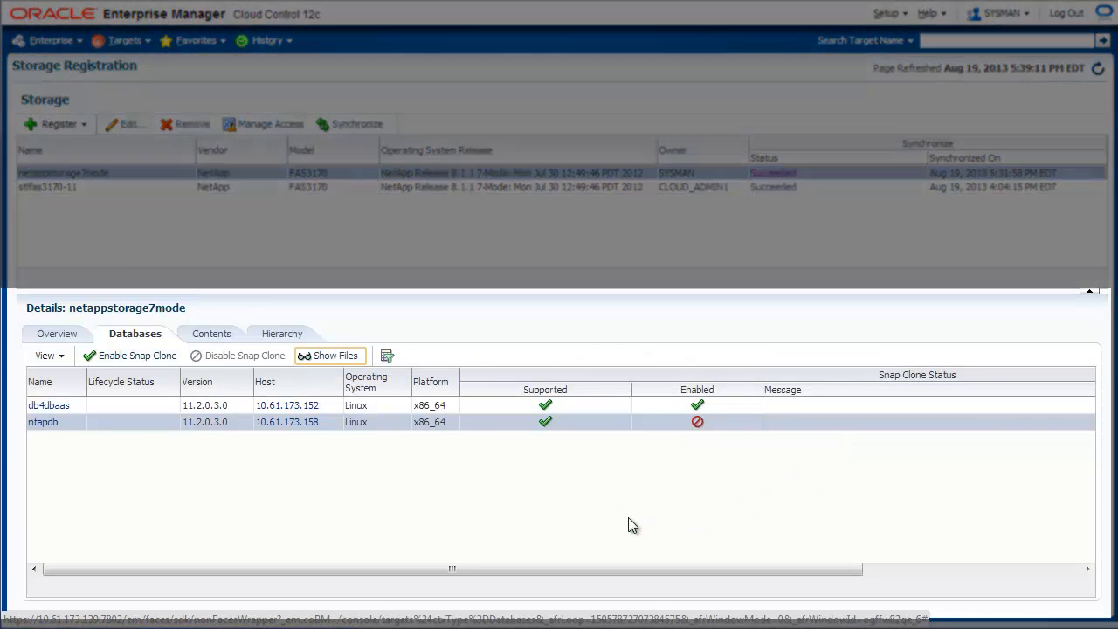
left_click(162, 360)
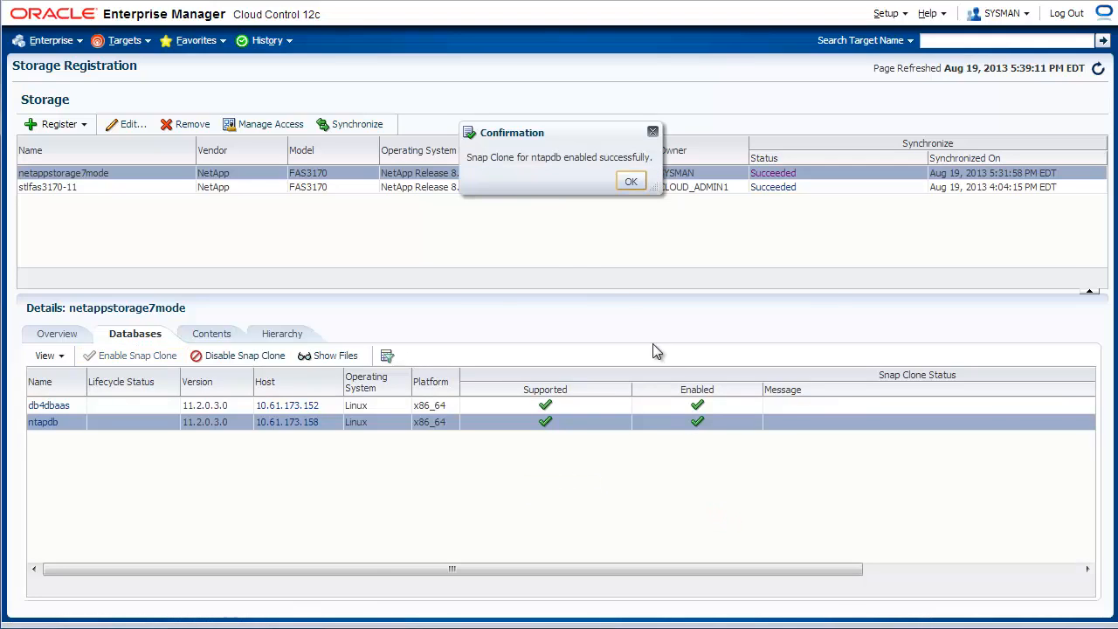
left_click(631, 182)
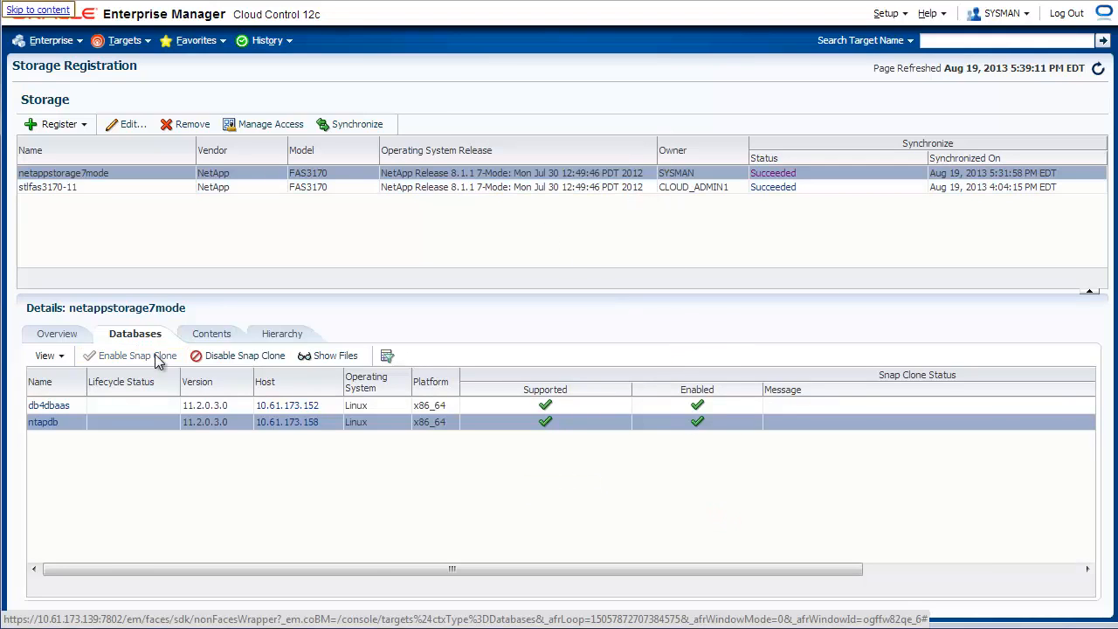
In the storage Contents, expand aggregate aggr64_2 and select its NetAppCntl volume.
left_click(207, 335)
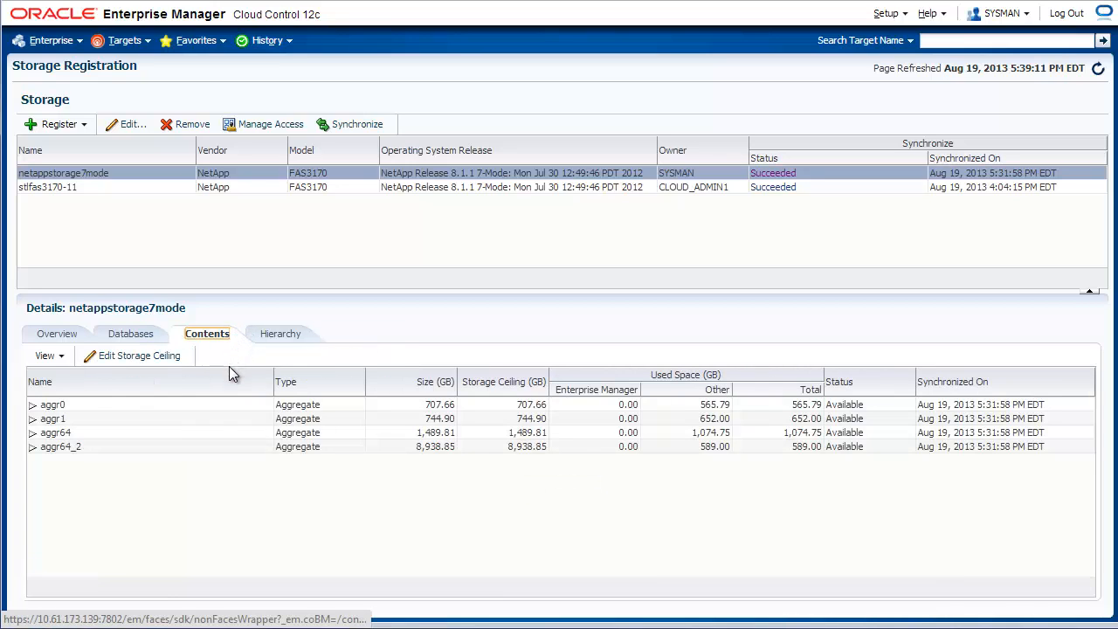
left_click(33, 447)
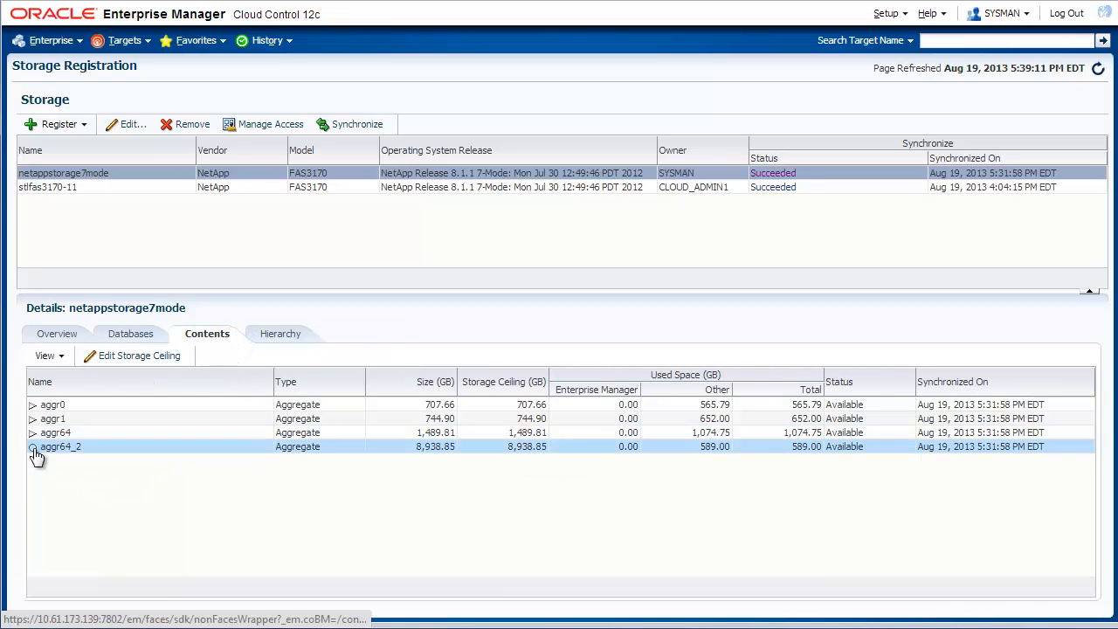
left_click(103, 476)
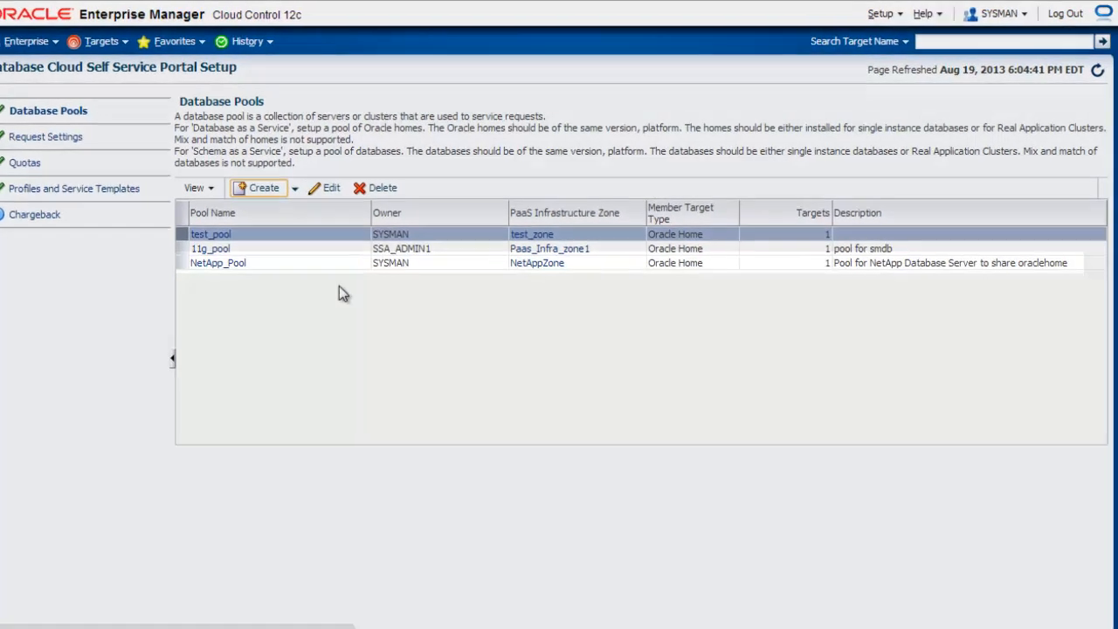
Select NetApp_Pool and start a new database provisioning profile.
left_click(294, 257)
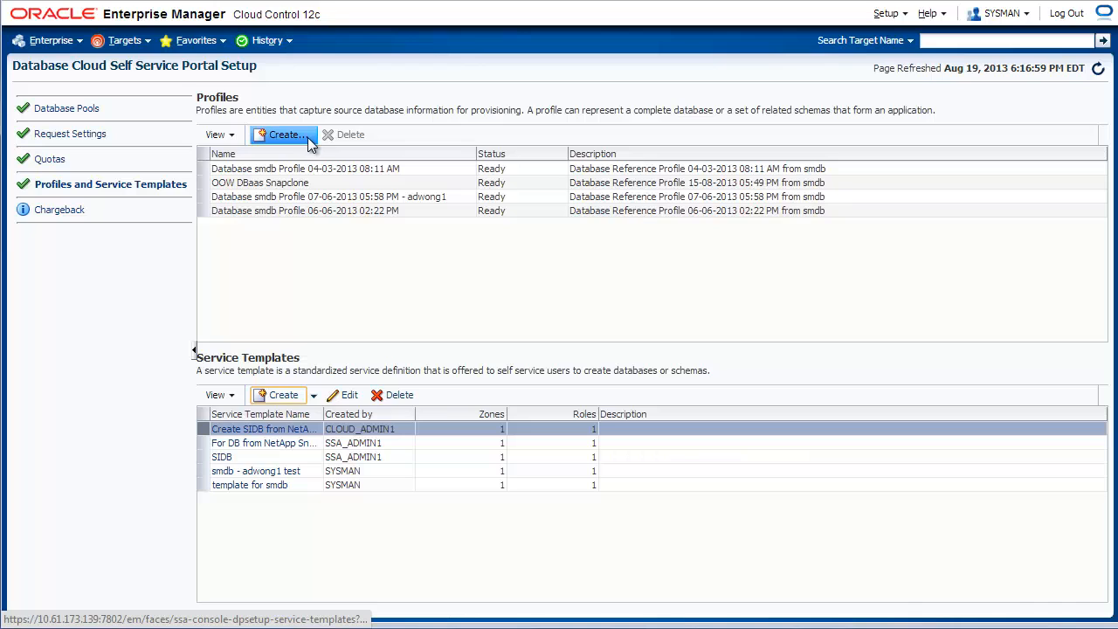
left_click(307, 137)
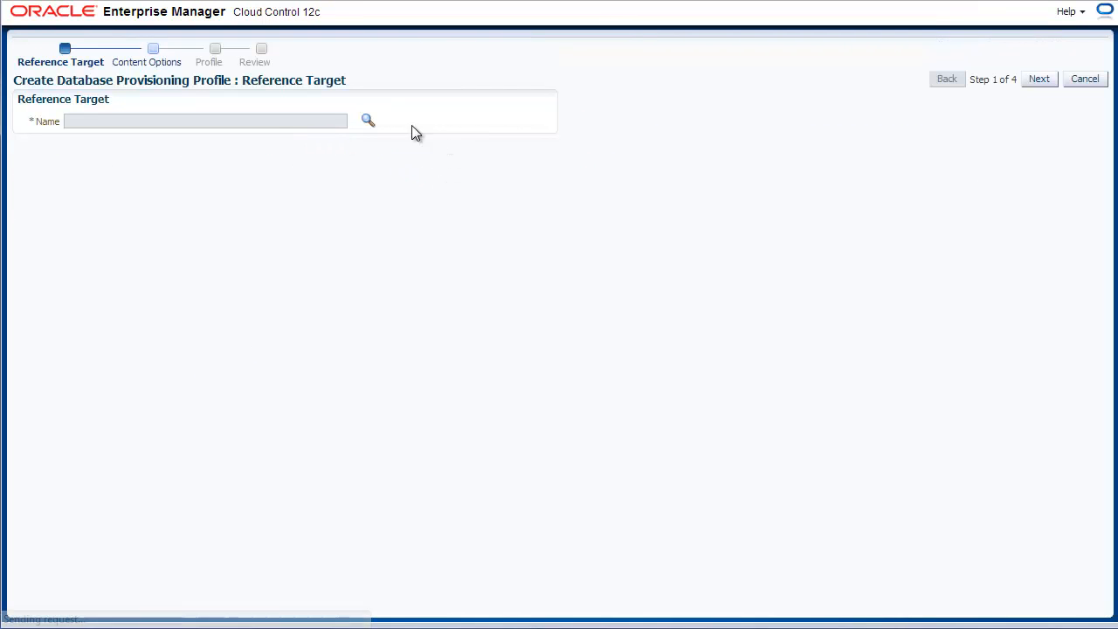
Choose the ntapdb database instance as the profile's reference target.
left_click(367, 120)
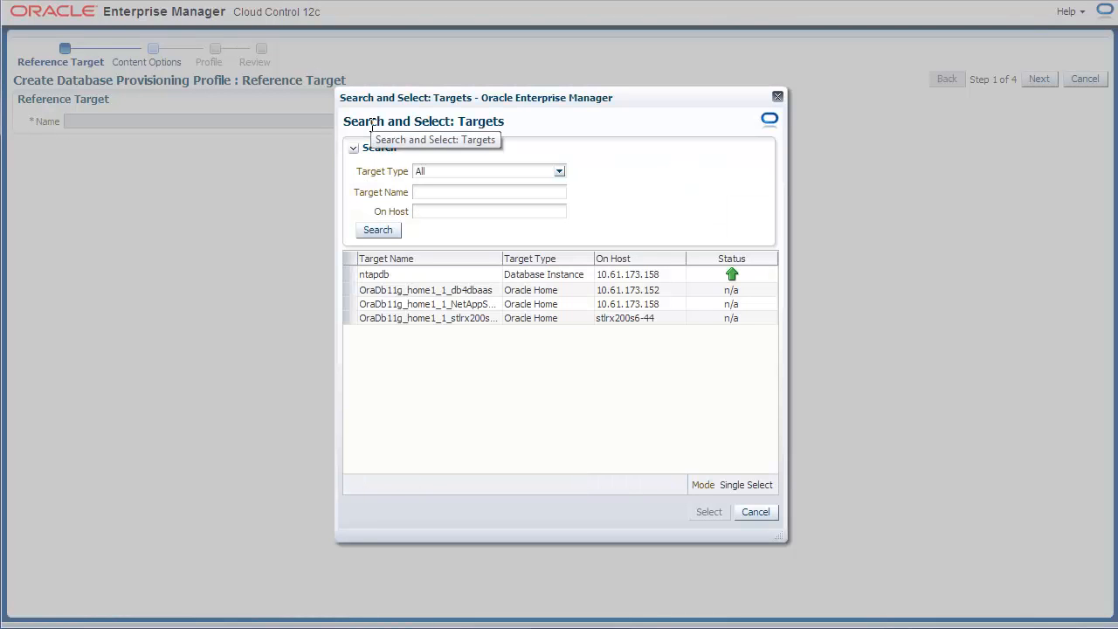
left_click(403, 275)
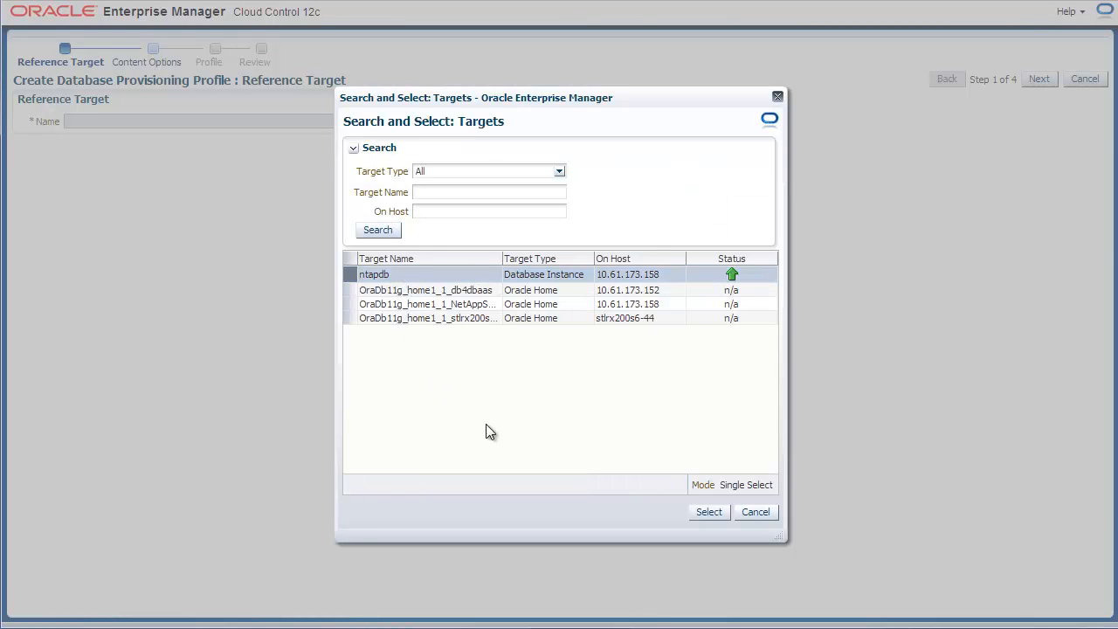
left_click(726, 515)
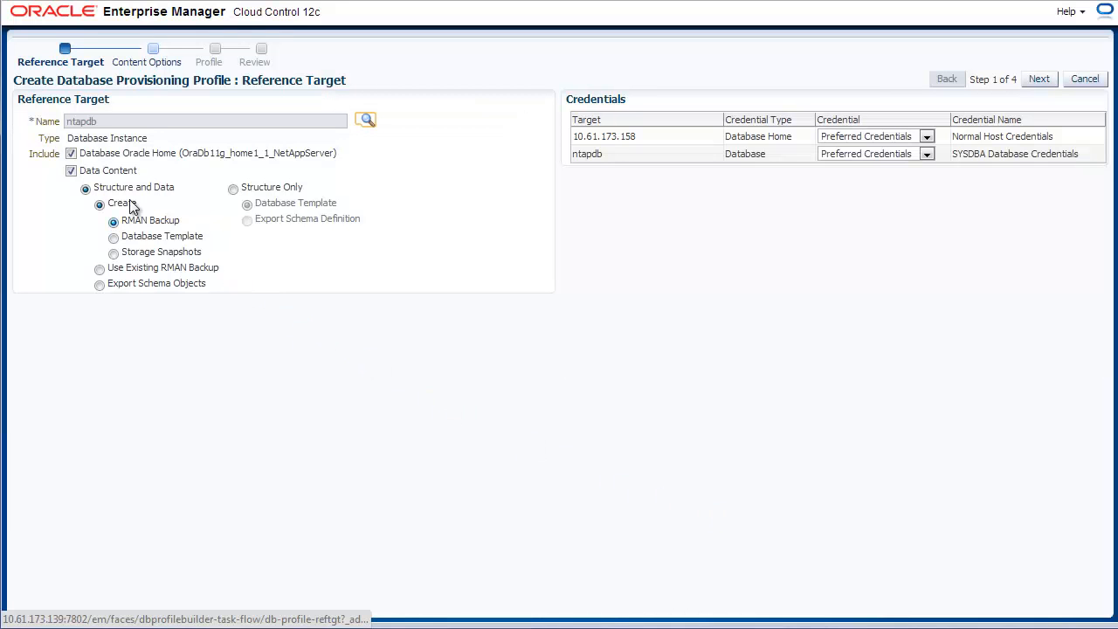
Exclude the Oracle home, use Storage Snapshots, and use named host and database credentials.
left_click(70, 154)
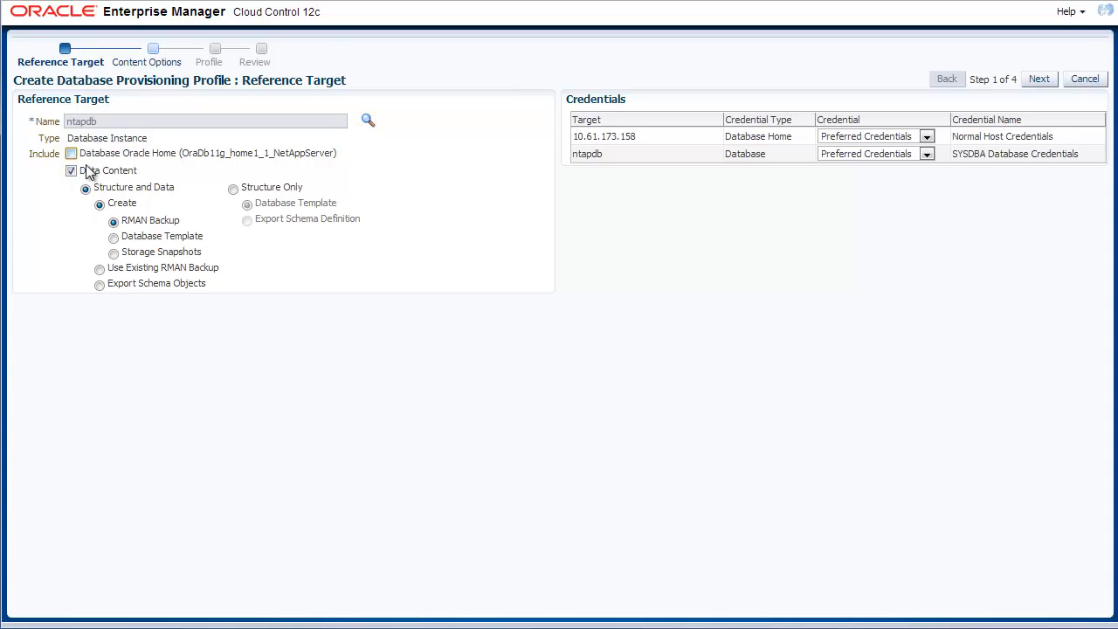
left_click(114, 254)
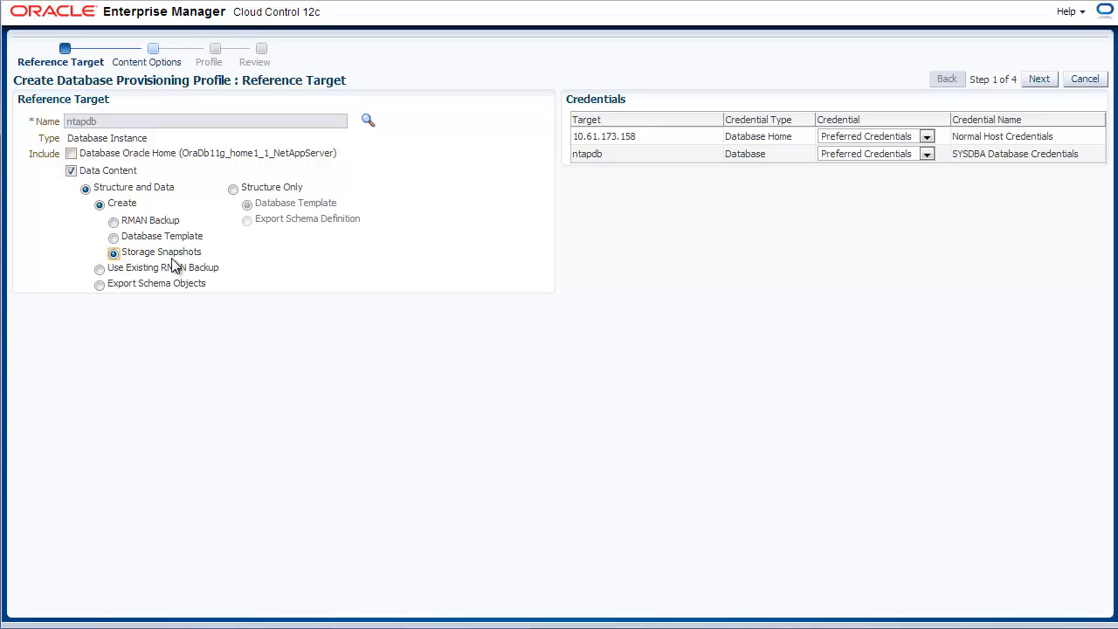
left_click(879, 140)
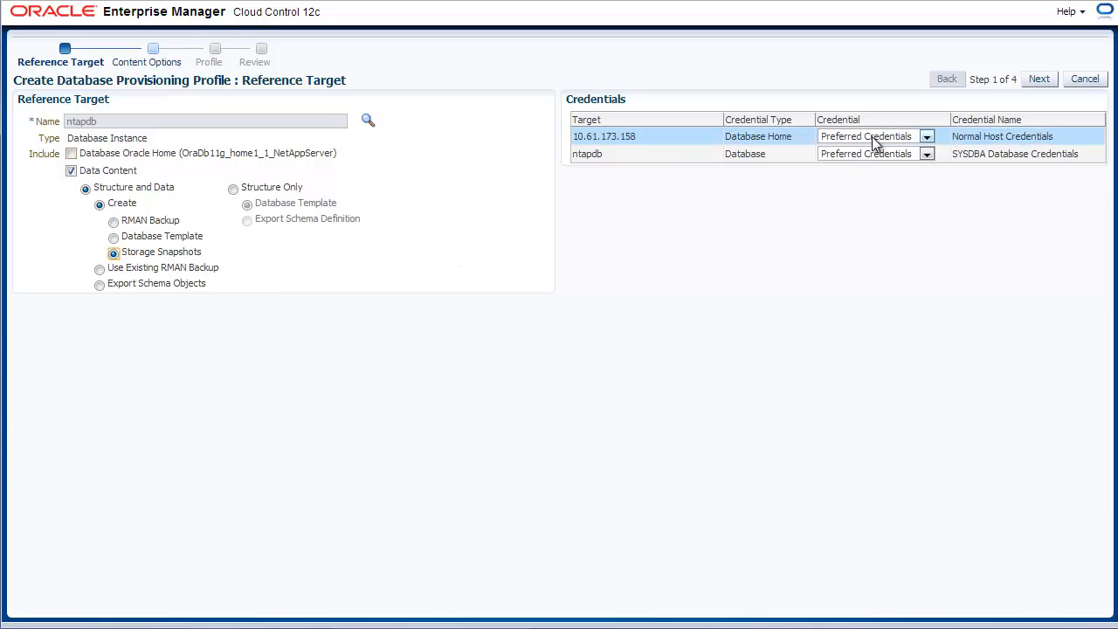
left_click(883, 159)
left_click(1066, 154)
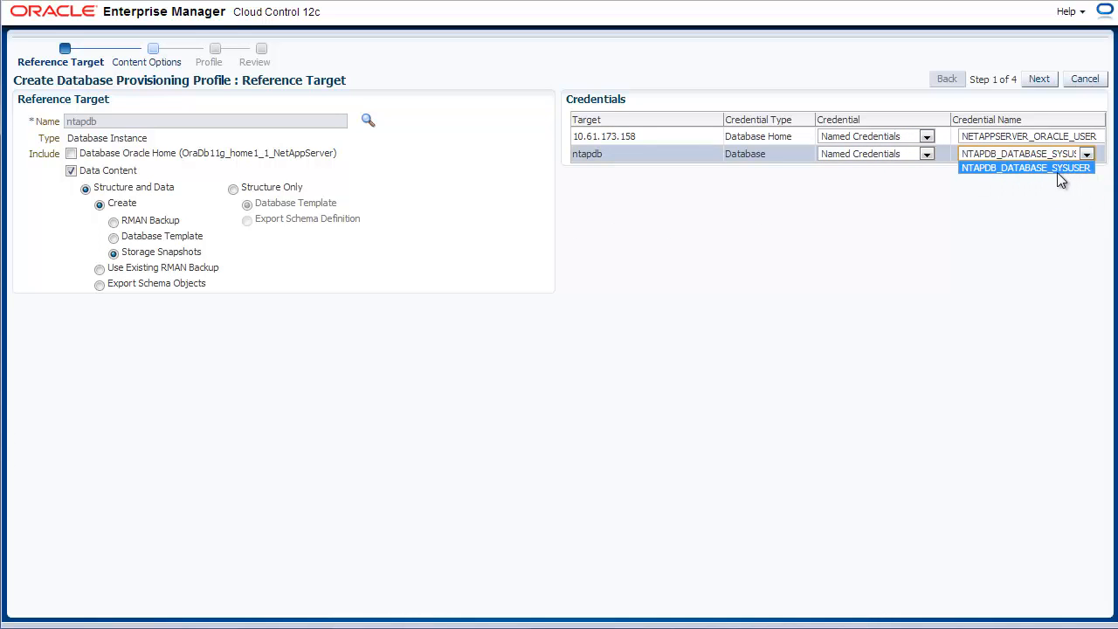
left_click(1094, 173)
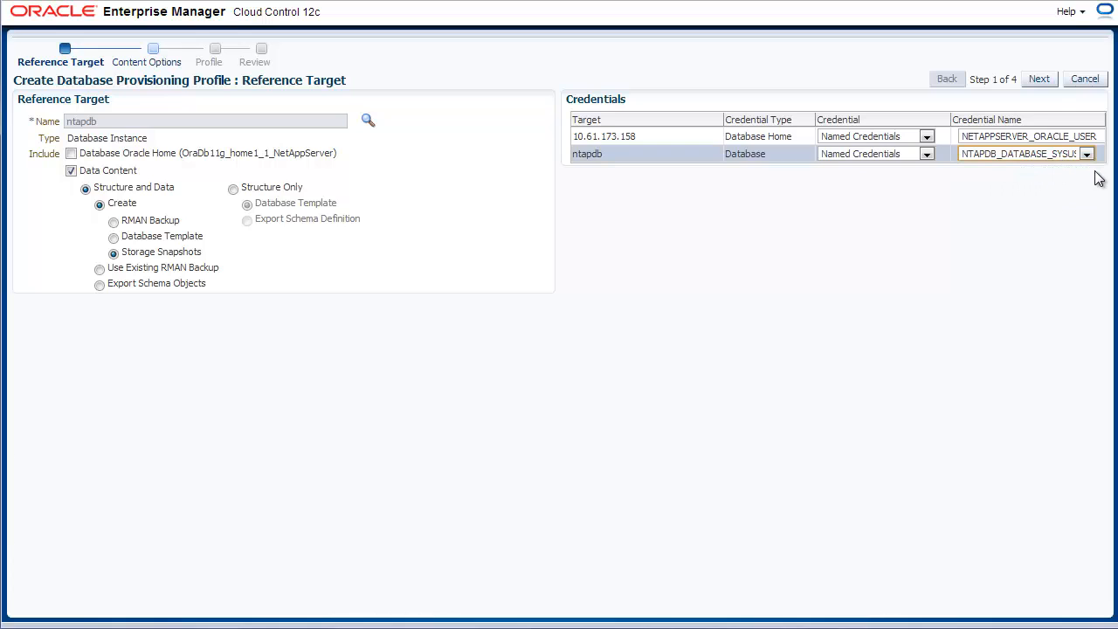
left_click(1055, 80)
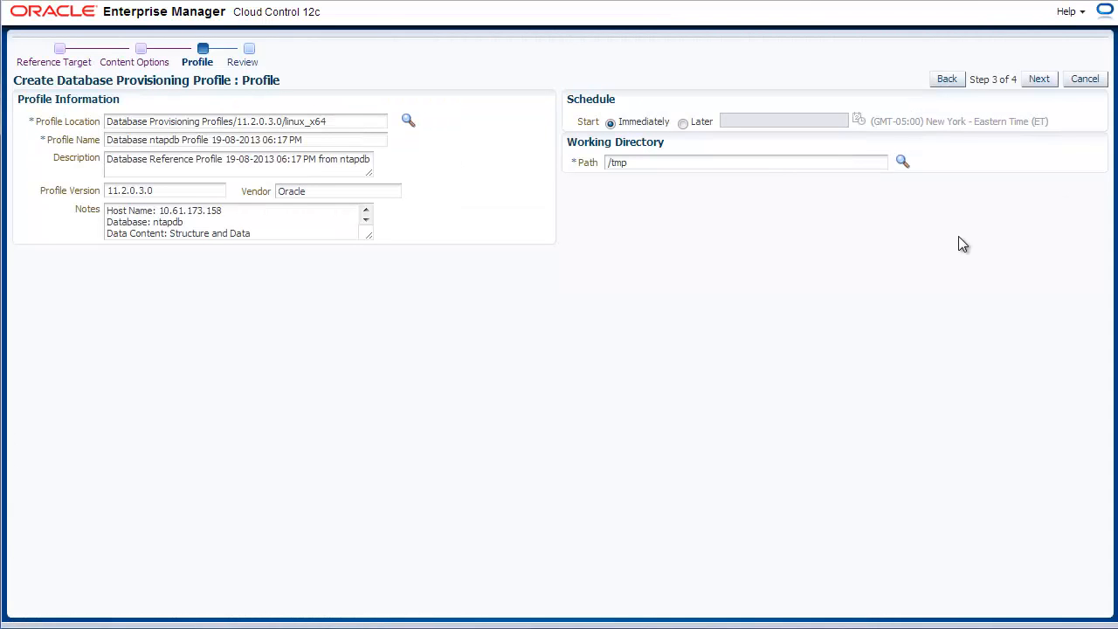
Name the profile Netapp_SnapClone_Profile and continue to the Review step.
triple_click(366, 140)
type("Netapp_SnapClone_Profile")
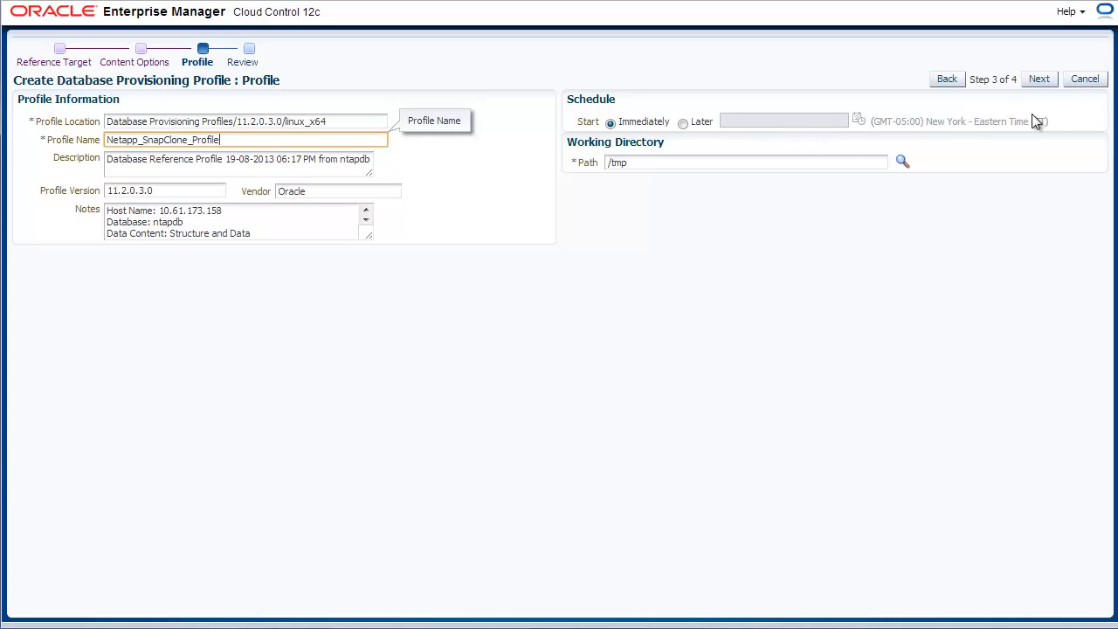
left_click(1053, 85)
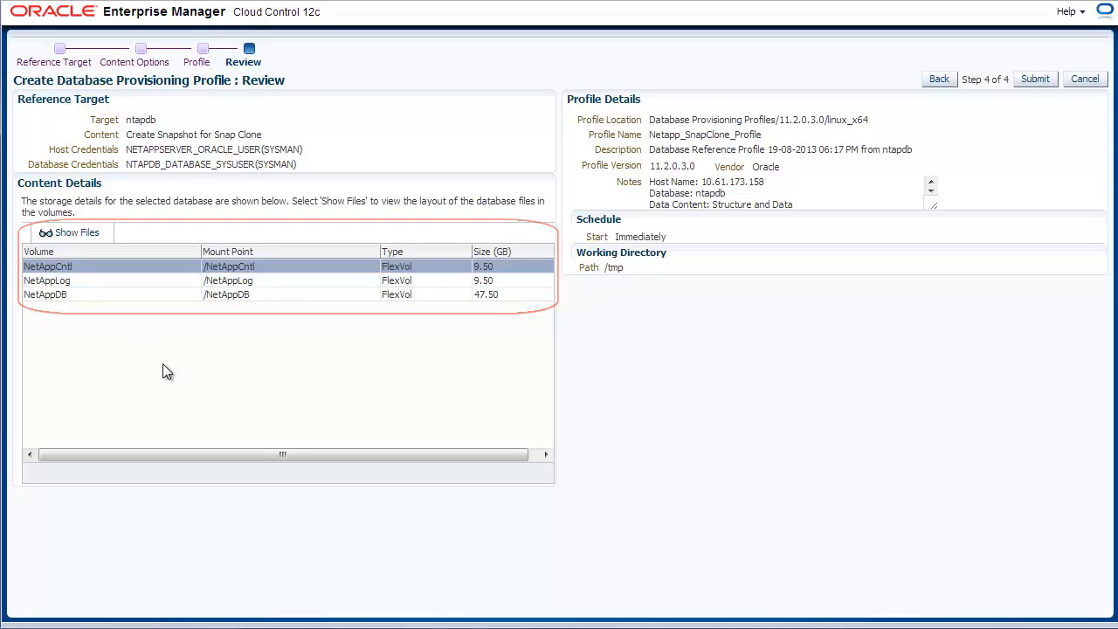
Check the control, data and redo log files on netappstorage7mode, then submit the profile.
left_click(100, 234)
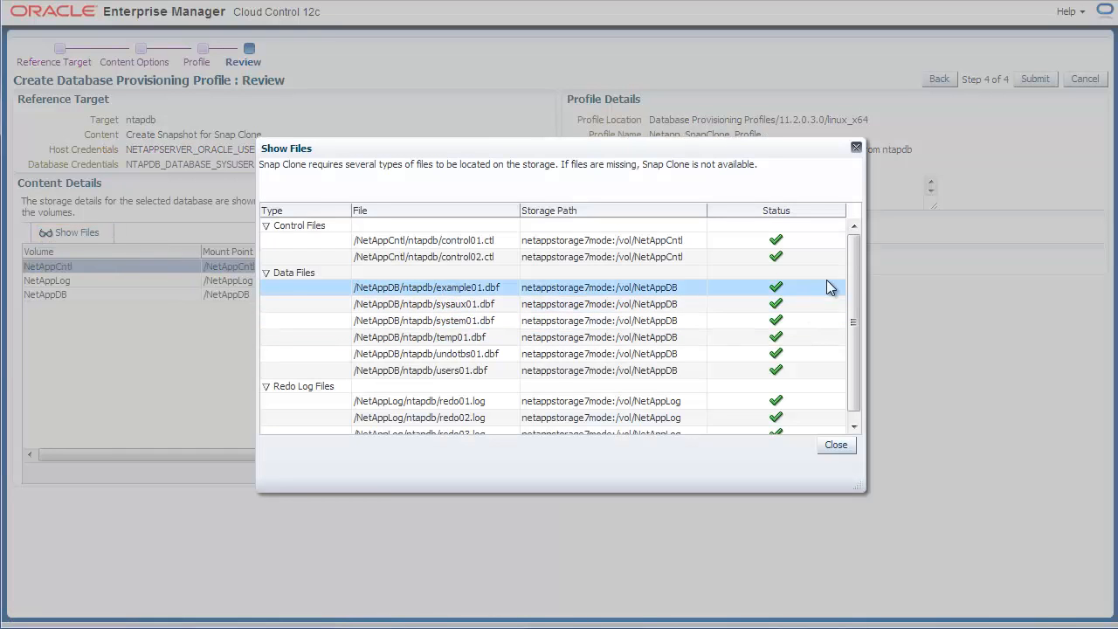
mouse_move(856, 264)
left_mouse_down()
mouse_move(859, 283)
mouse_move(862, 244)
left_mouse_up()
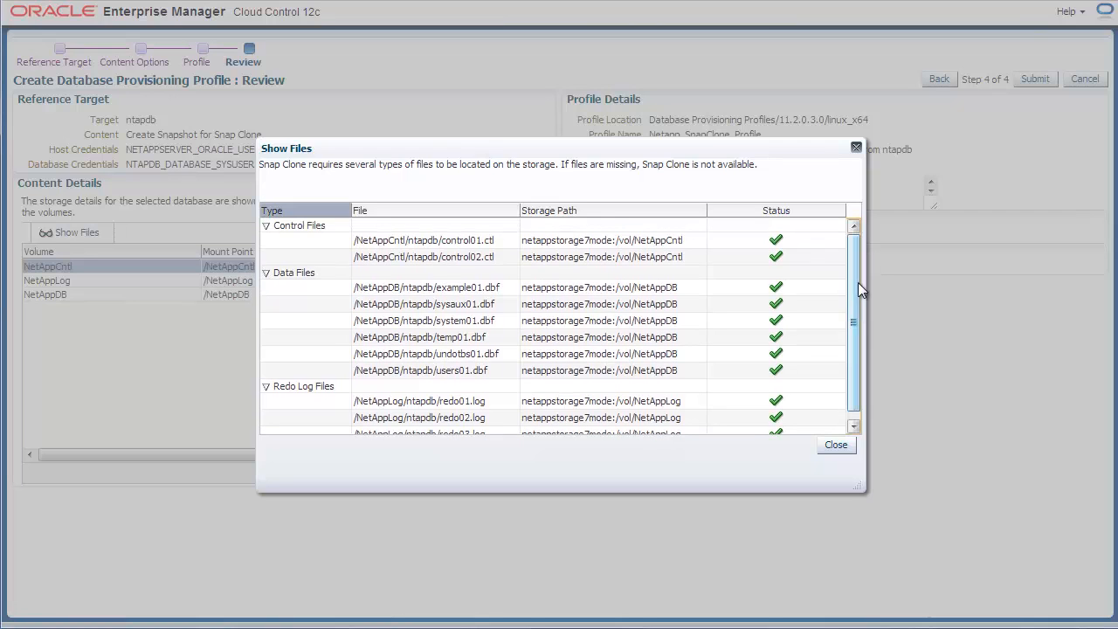
left_click(837, 444)
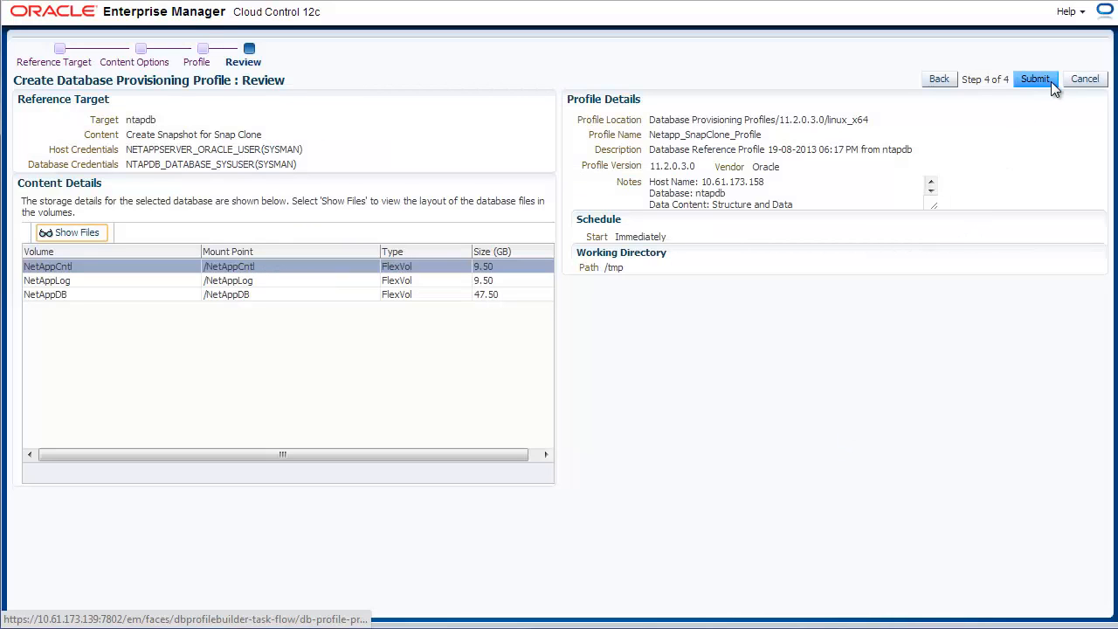
left_click(1051, 81)
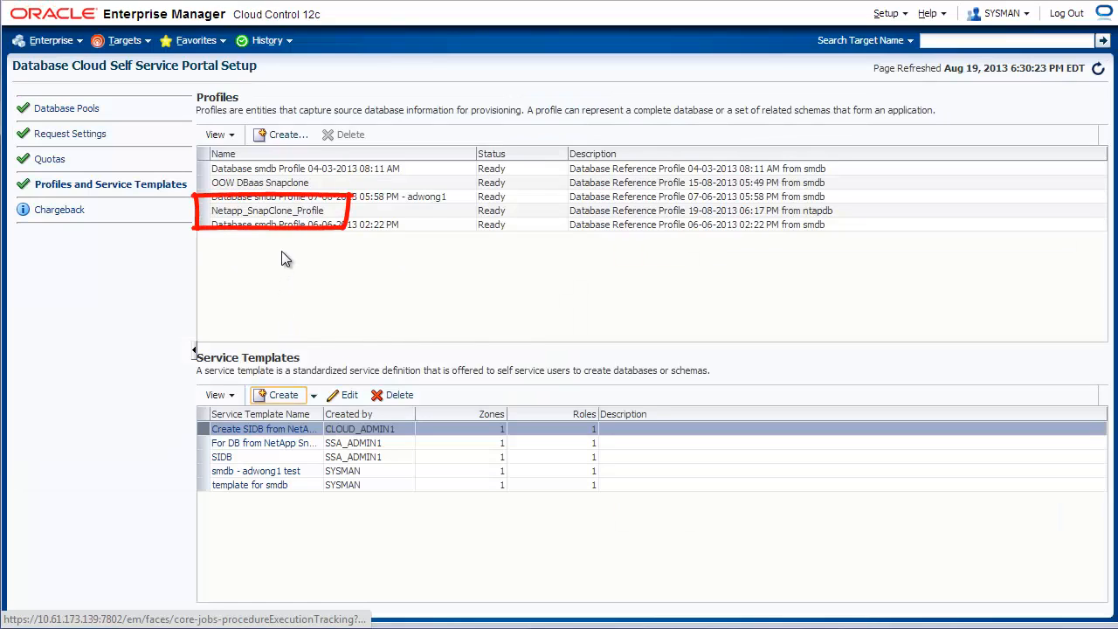
Create the database service template 'NetApp Template for NetApp Snap Clone Profile' from Netapp_SnapClone_Profile.
left_click(269, 214)
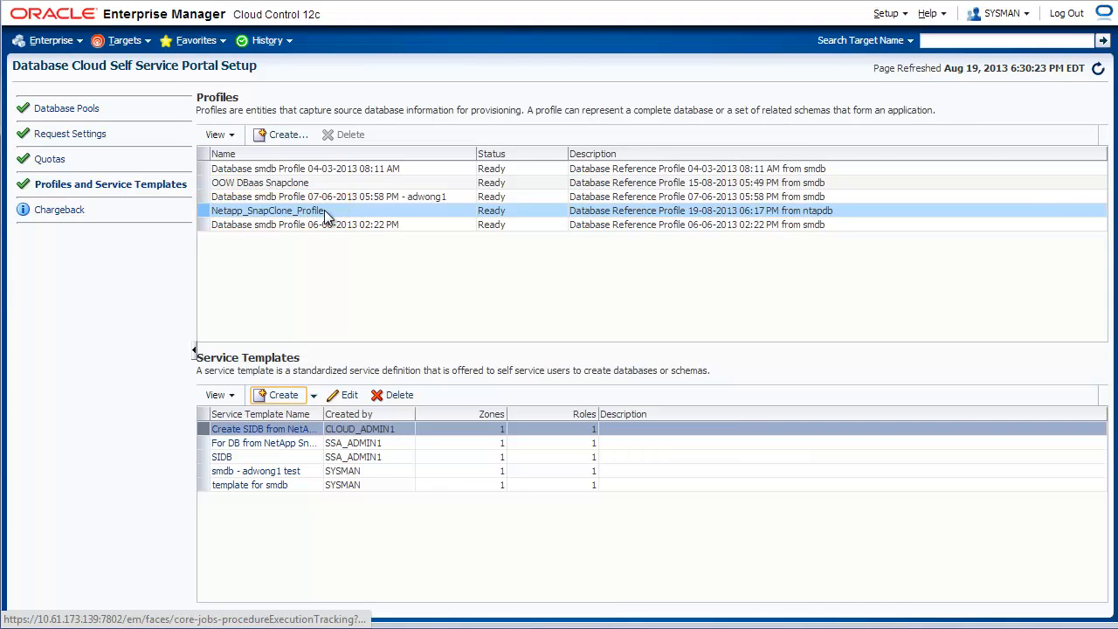
left_click(324, 209, "ctrl")
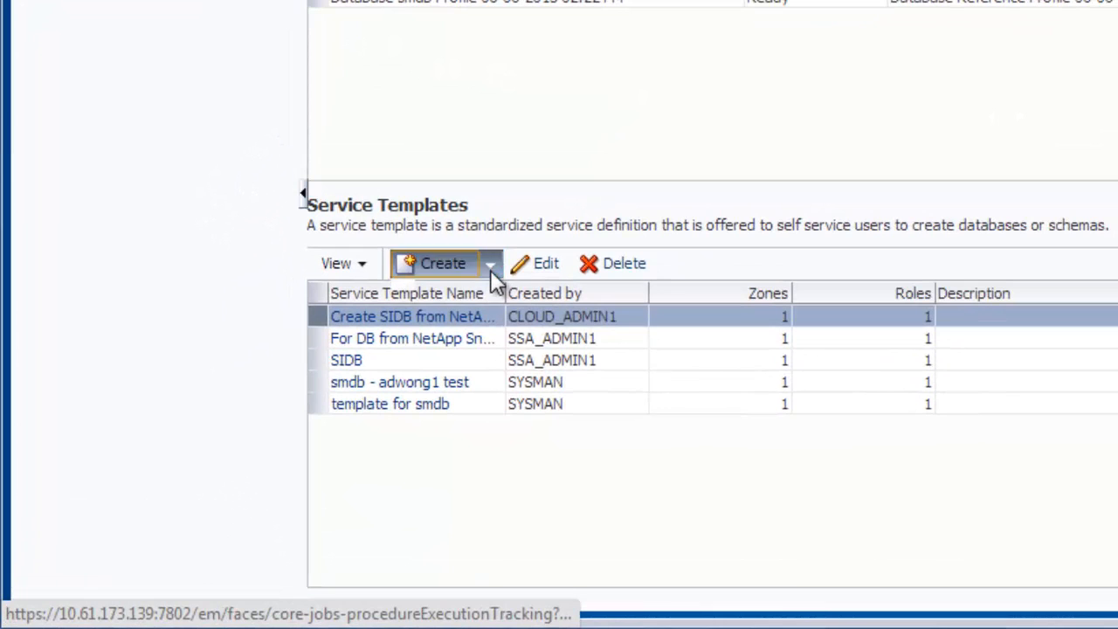
left_click(490, 269)
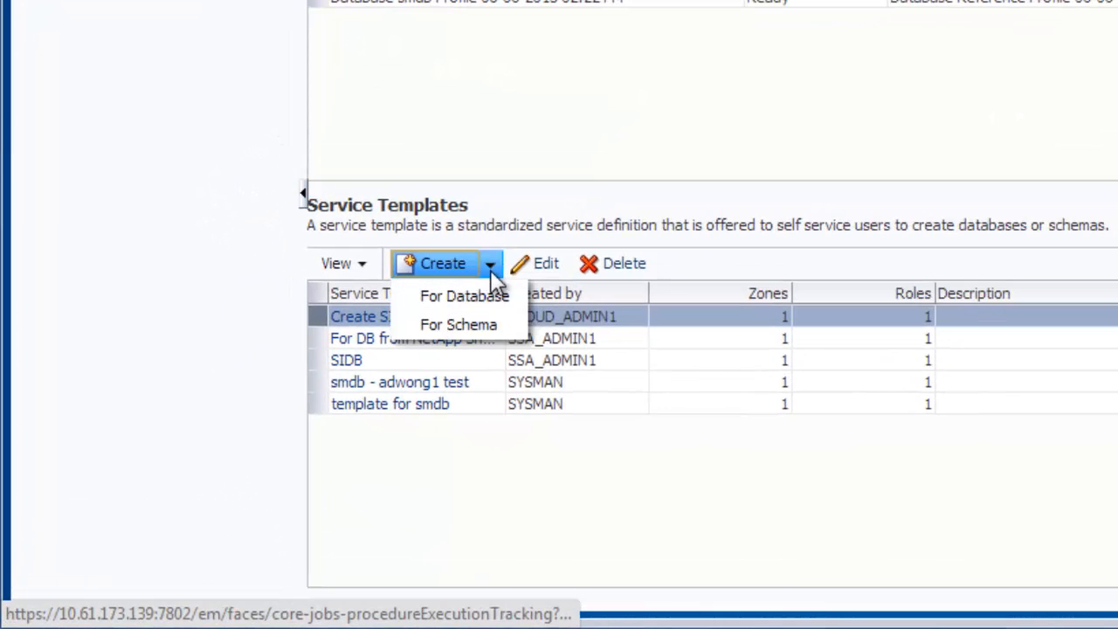
left_click(521, 310)
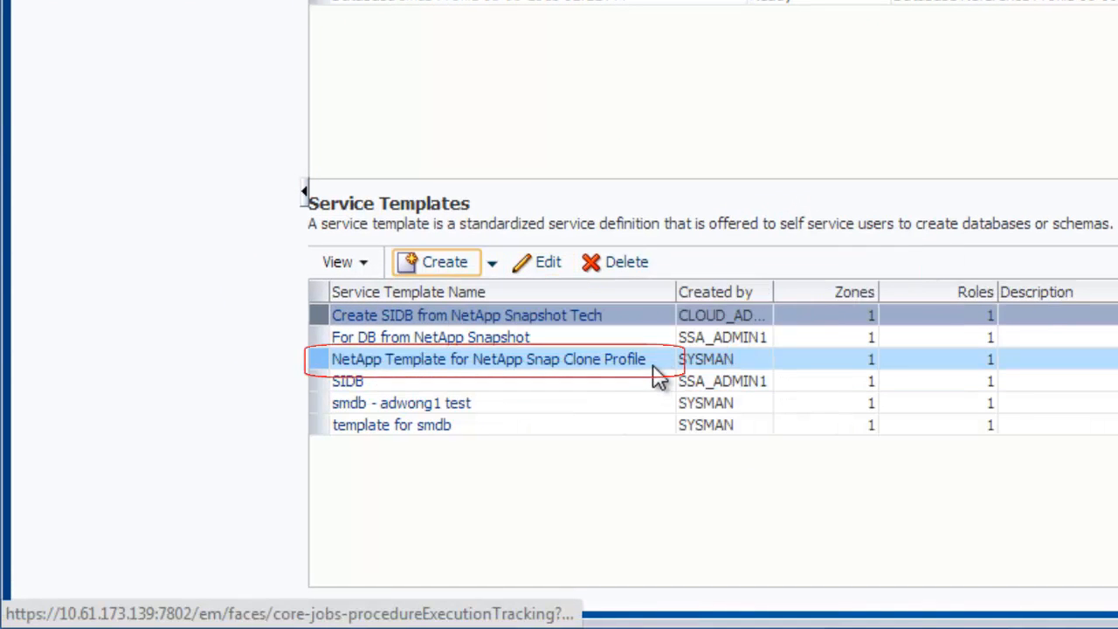
left_click(659, 376)
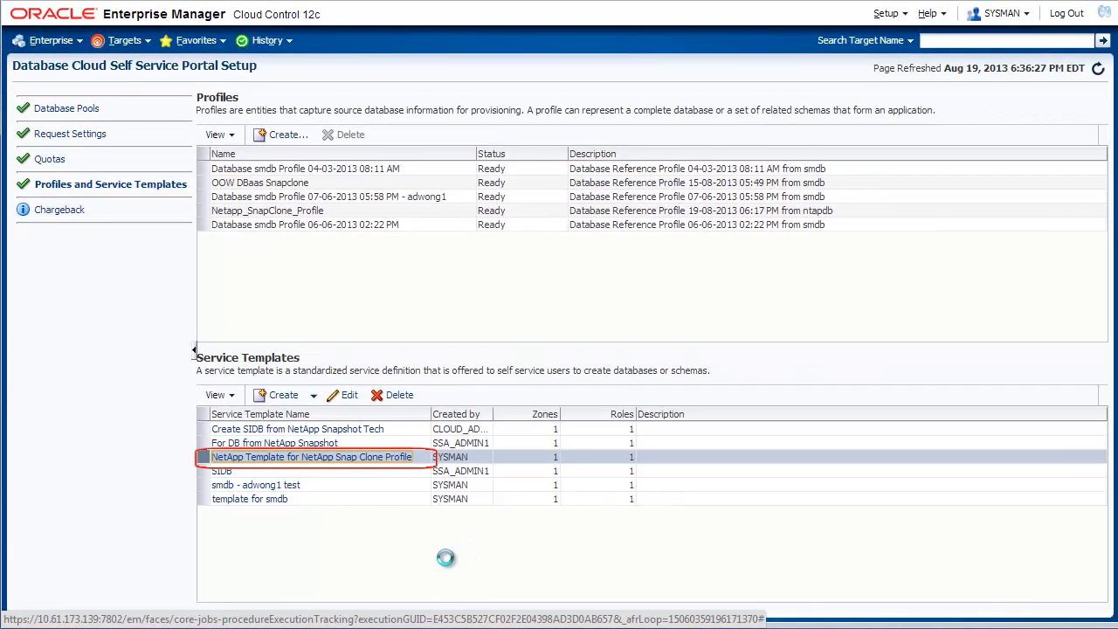
Open the Self Service Portal's My Databases view and start a new database request.
left_click(83, 43)
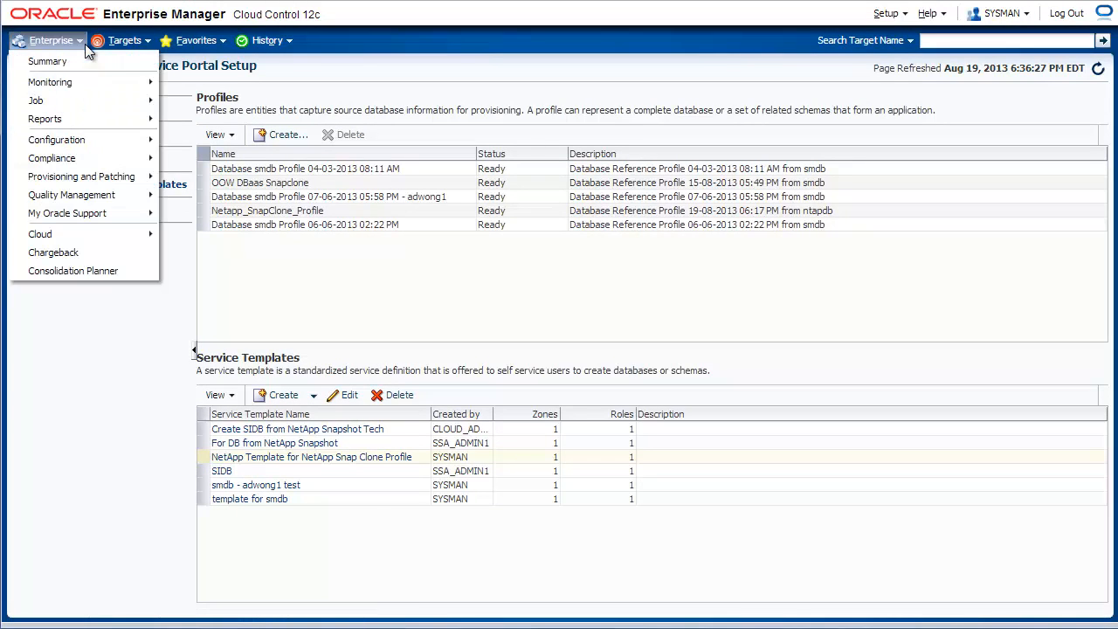
mouse_move(142, 234)
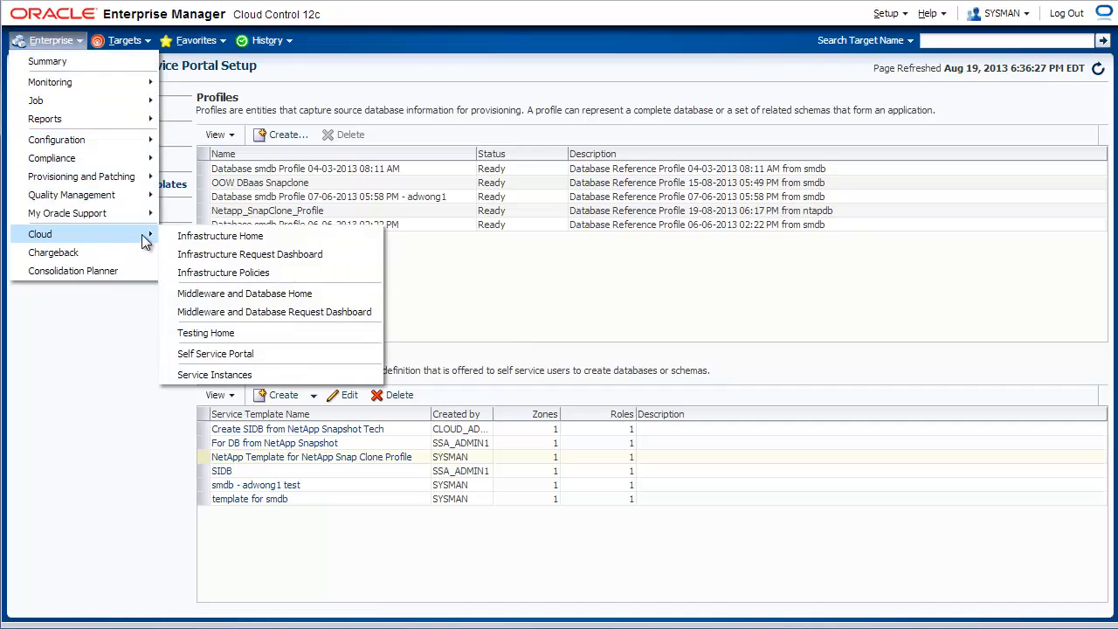
left_click(317, 358)
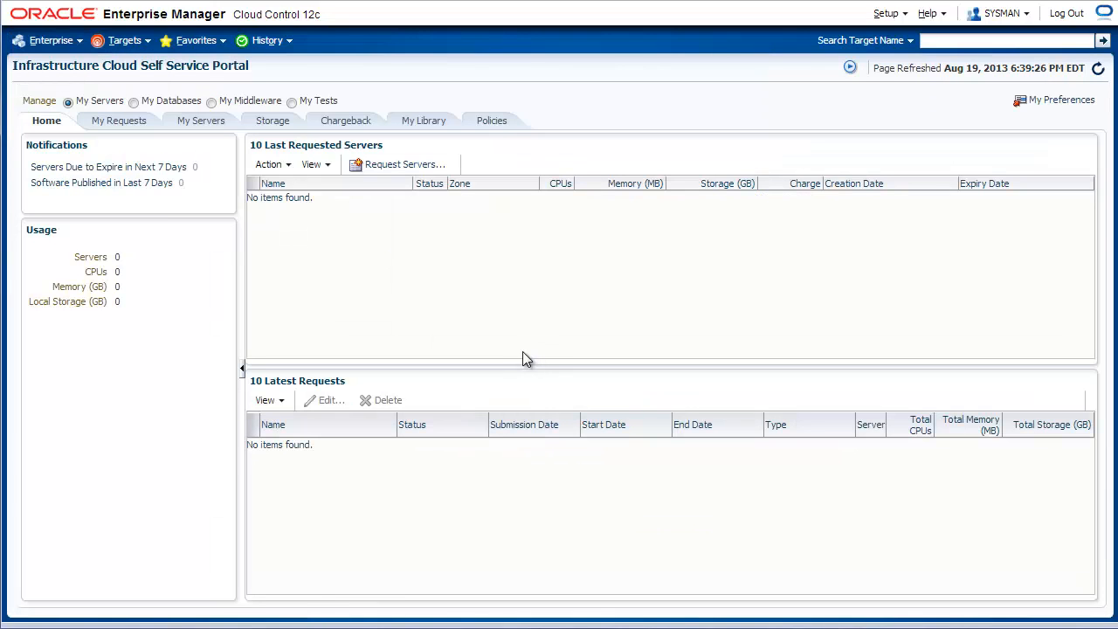
left_click(134, 102)
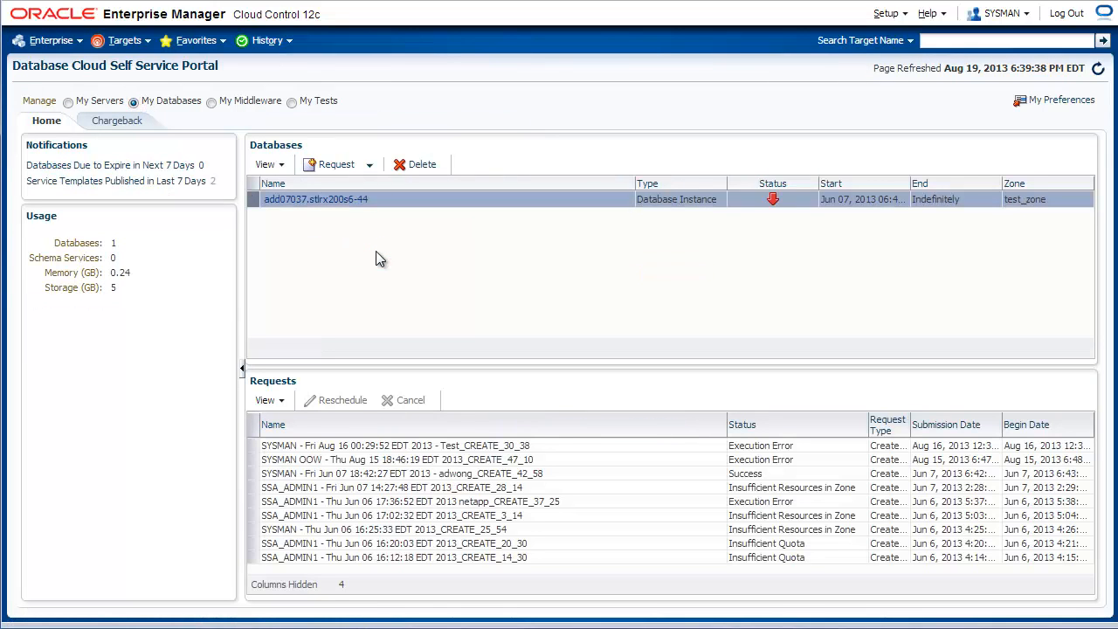
left_click(371, 168)
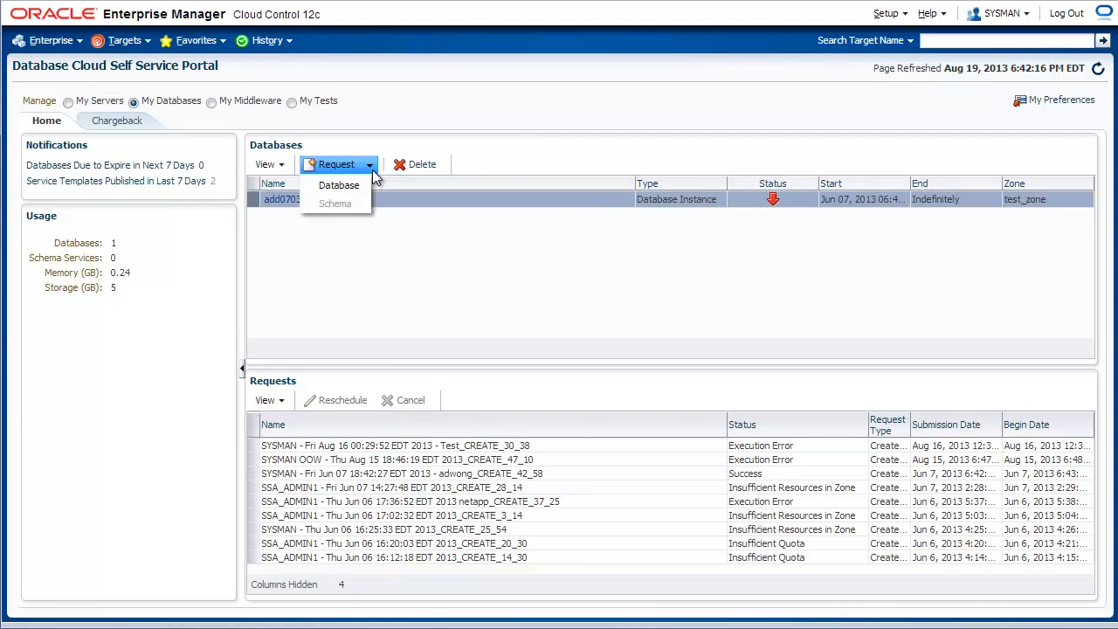
left_click(367, 182)
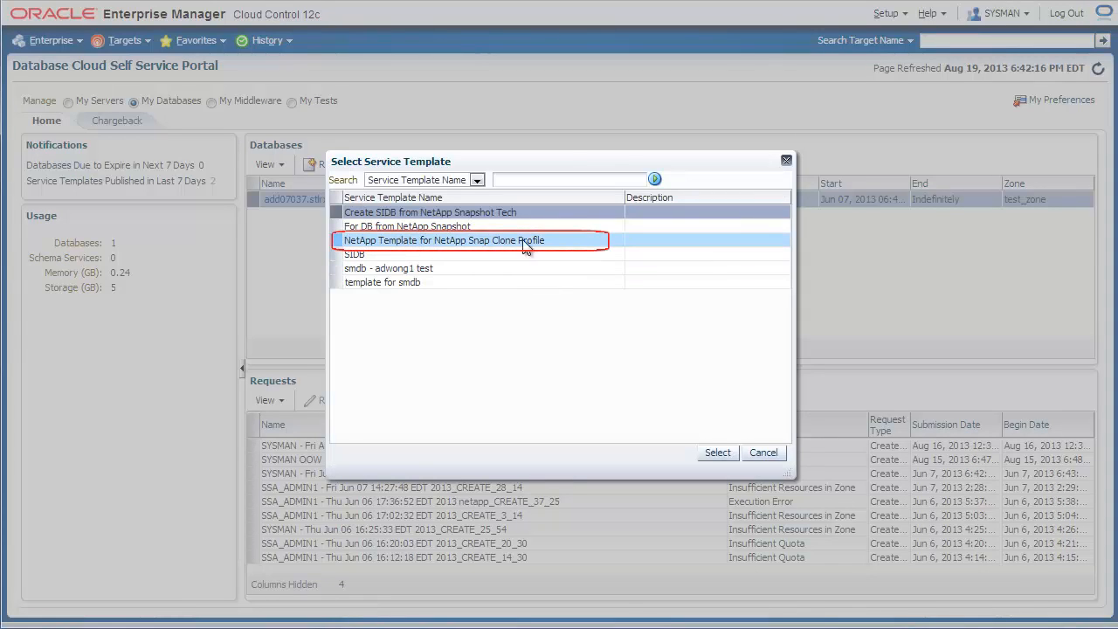
Submit a 'NetApp Clone Database' request from the NetApp template in NetAppZone, entering the database user credentials.
left_click(561, 245)
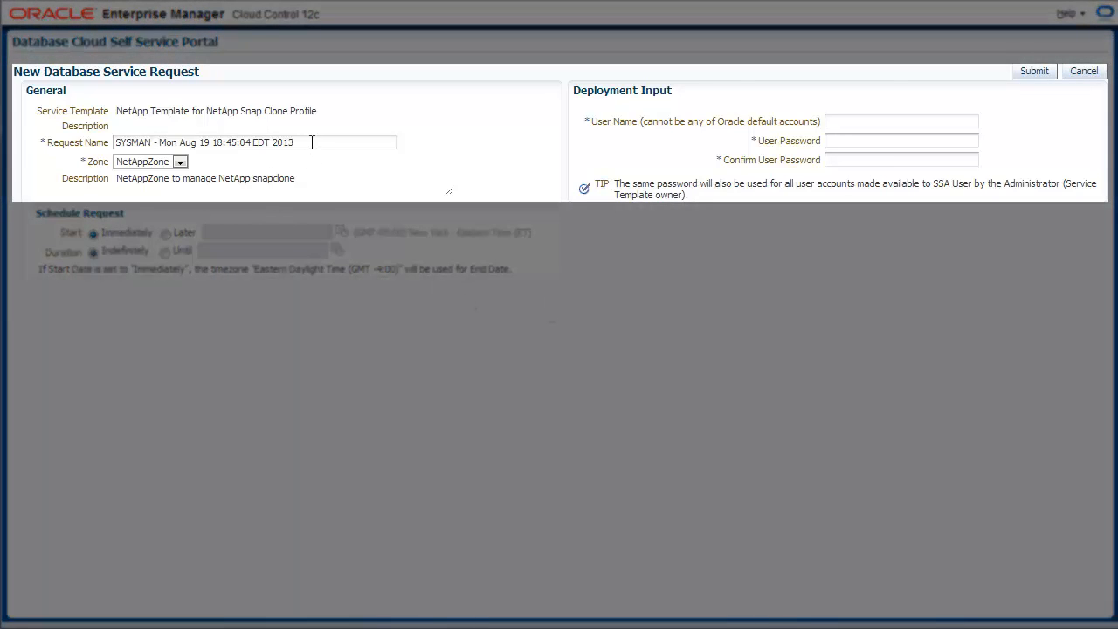
triple_click(312, 142)
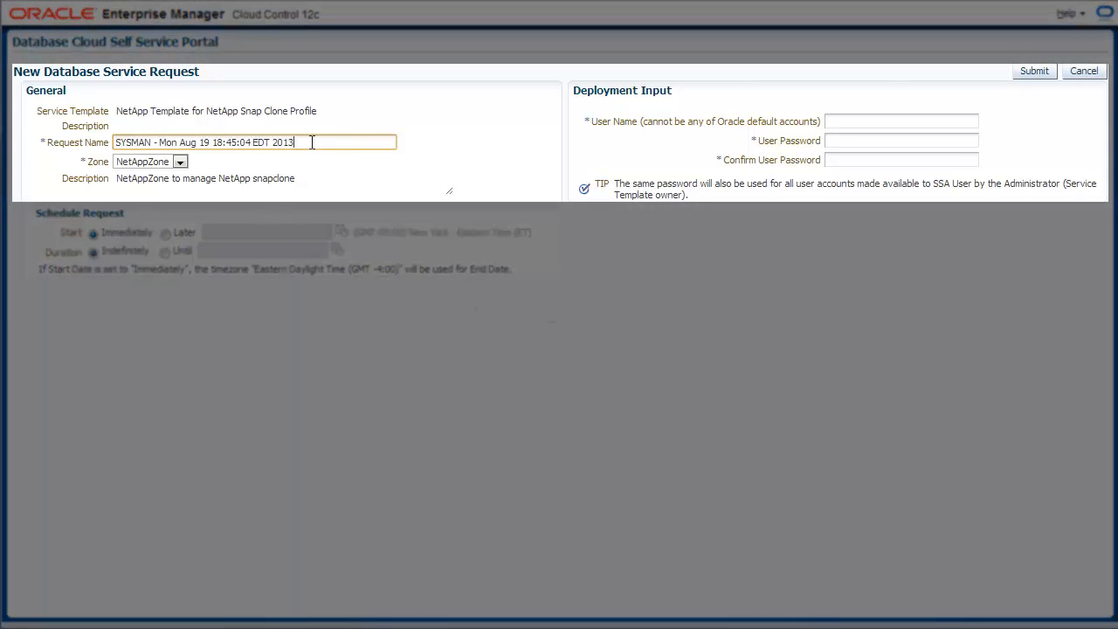
type("NetApp Clone Database")
left_click(179, 161)
left_click(144, 175)
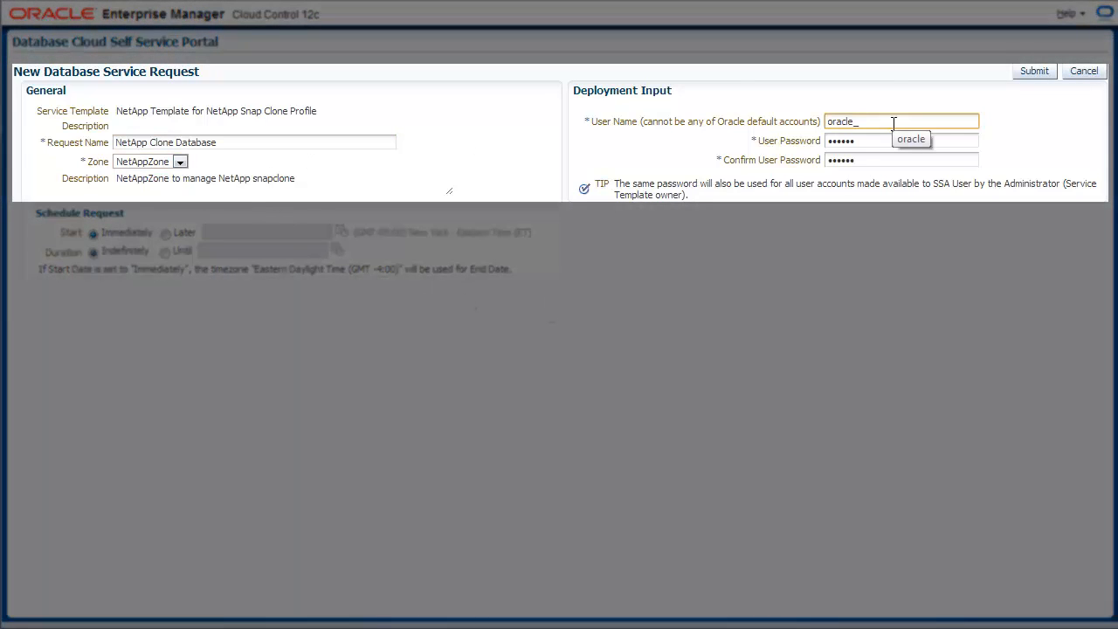
type("tap")
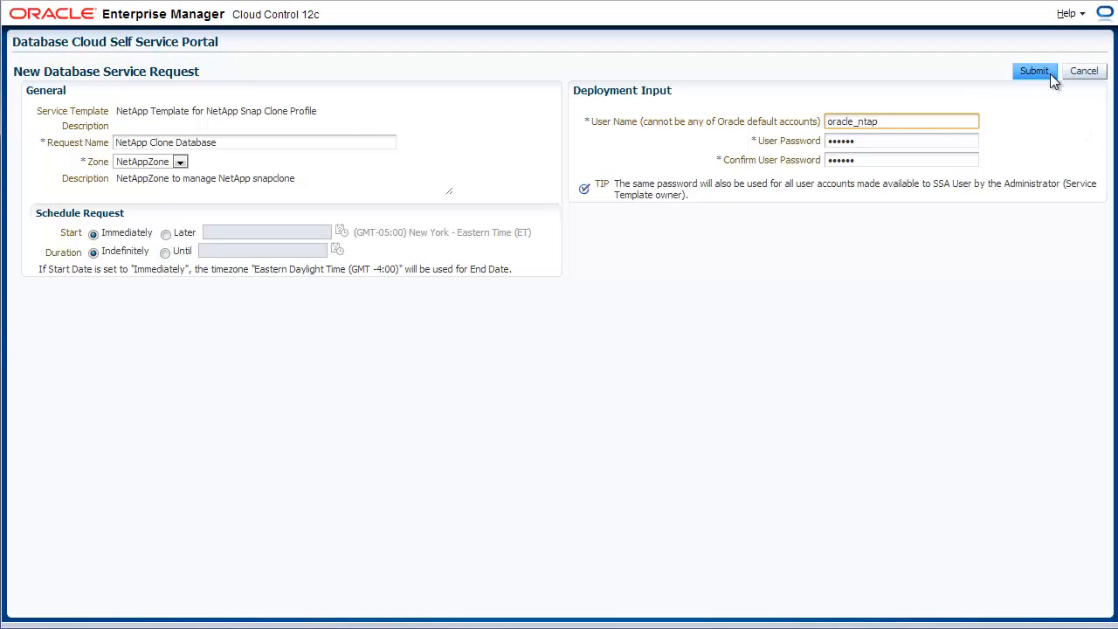
left_click(1034, 72)
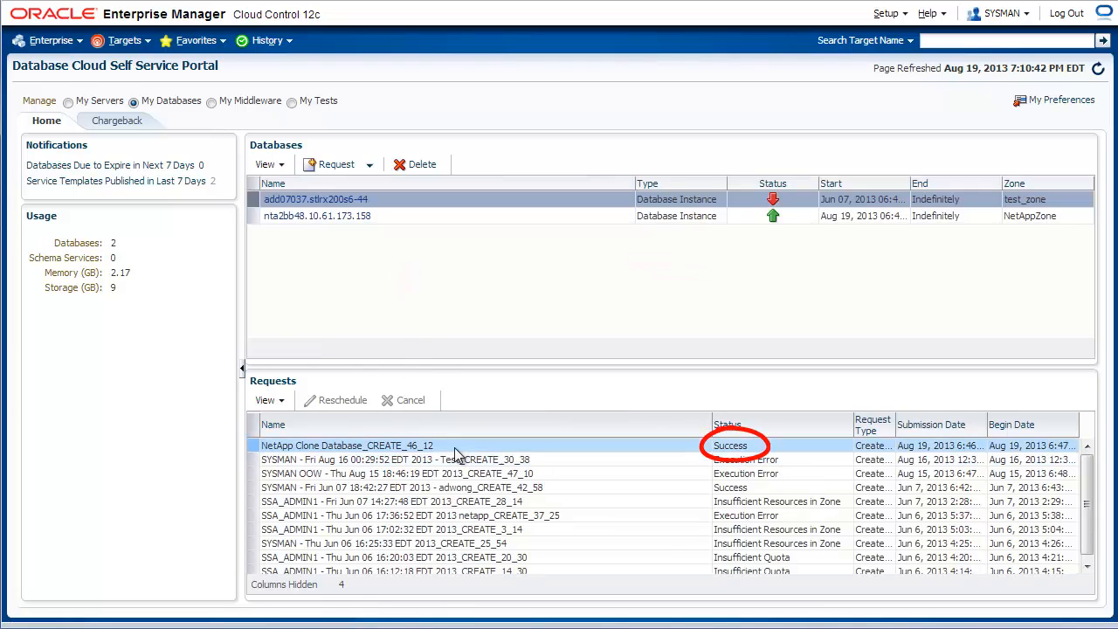
Select the nta2bb48.10.61.173.158 entry in the Databases table and open its instance home page.
left_click(328, 216)
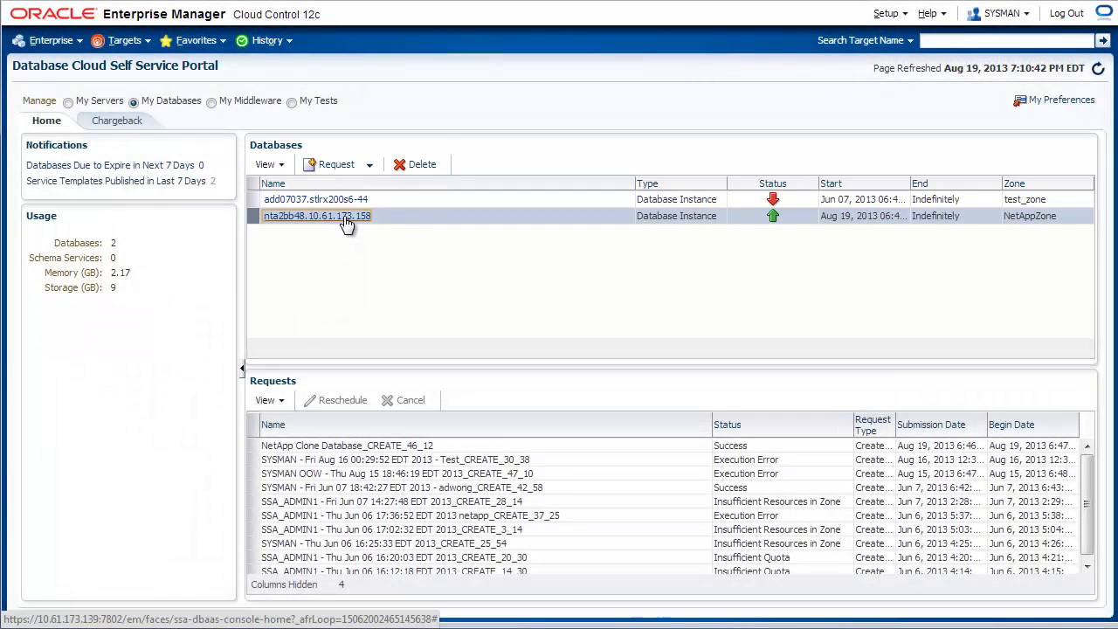
left_click(344, 219)
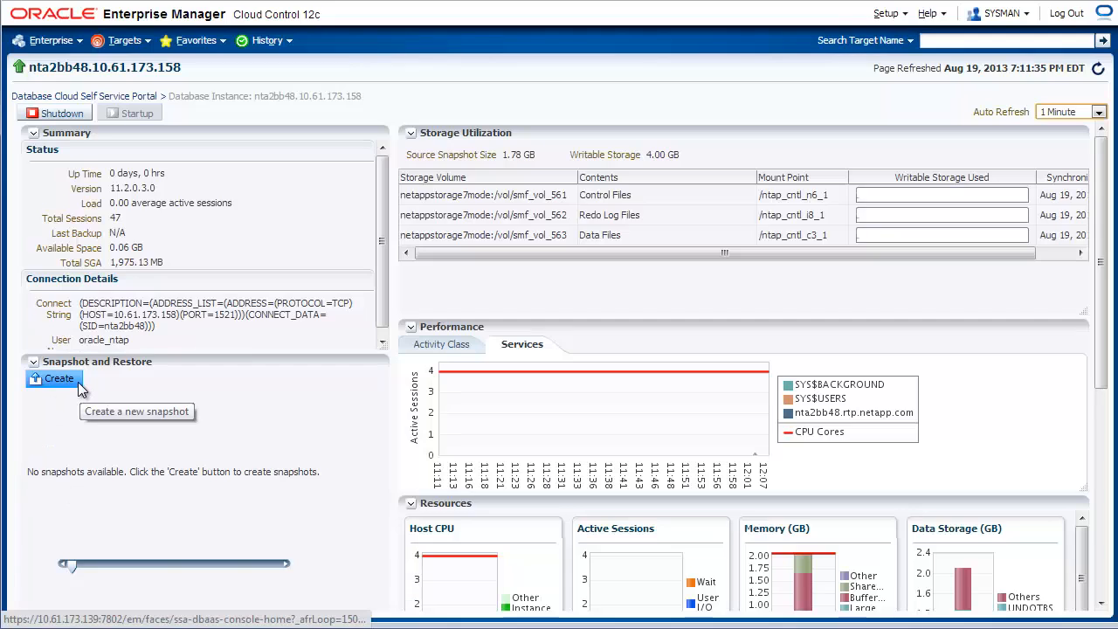
Create a storage snapshot of nta2bb48 and review the three BackupProfile_SYSMAN snapshots listed.
left_click(78, 381)
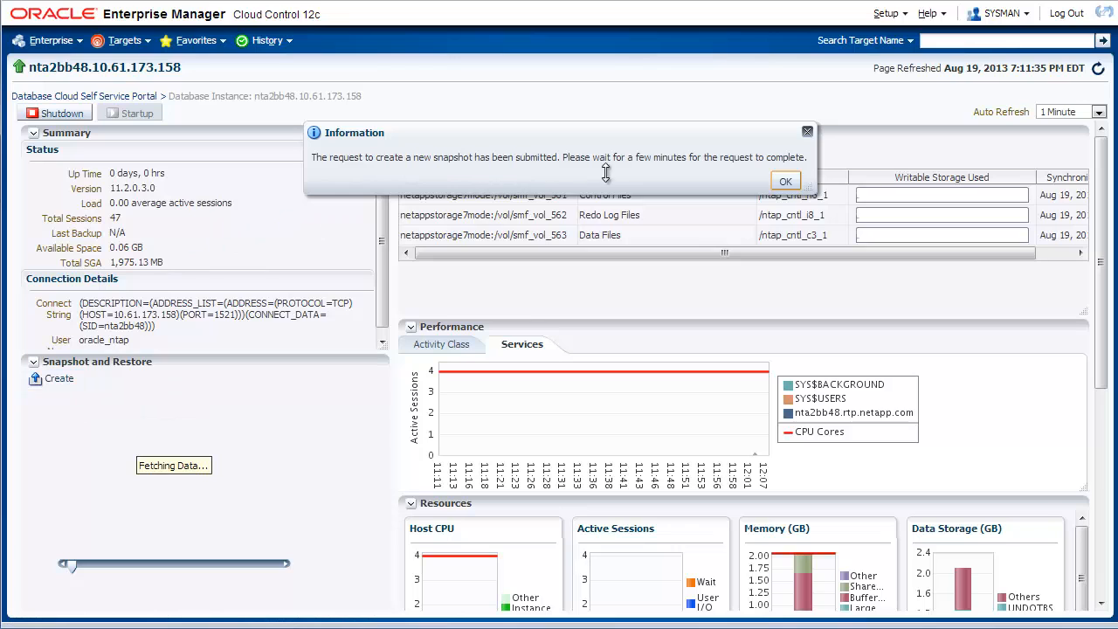
left_click(789, 185)
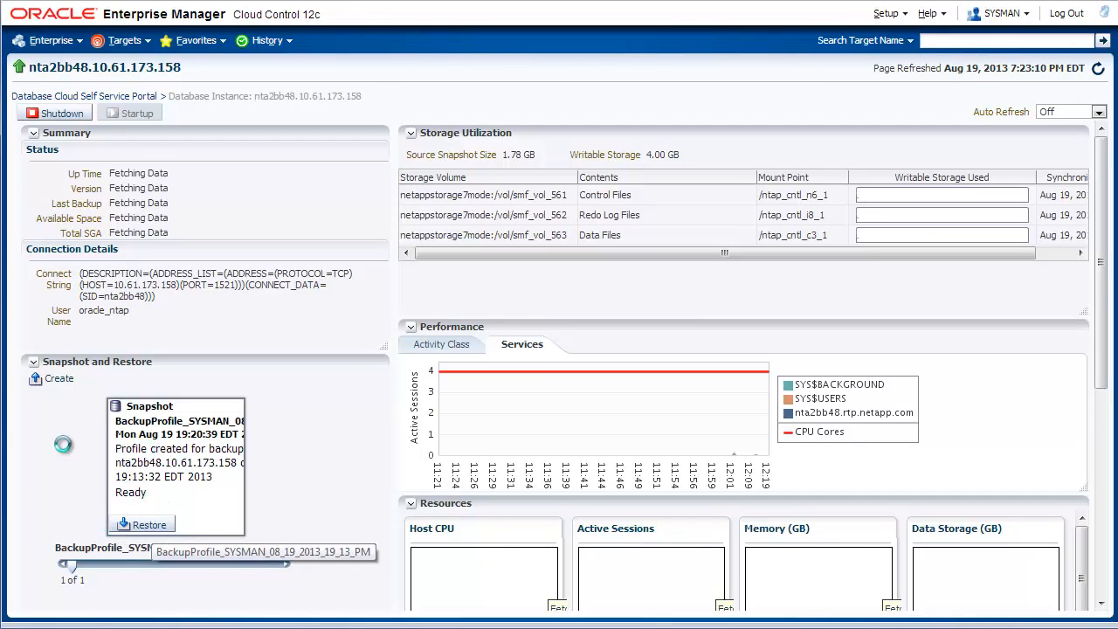
left_click(274, 483)
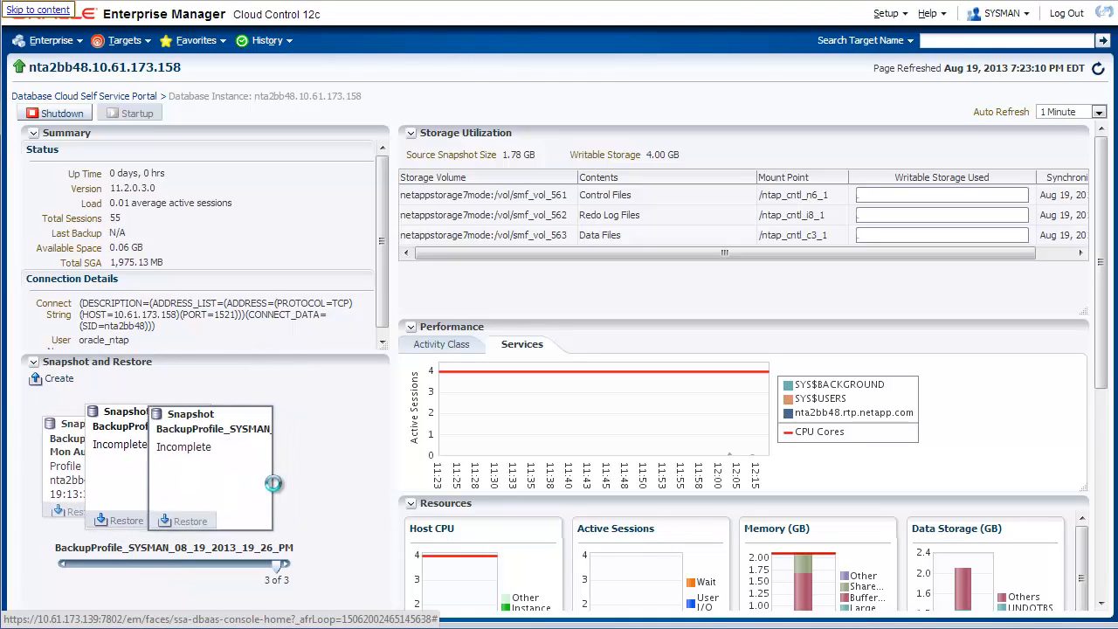
left_click(79, 472)
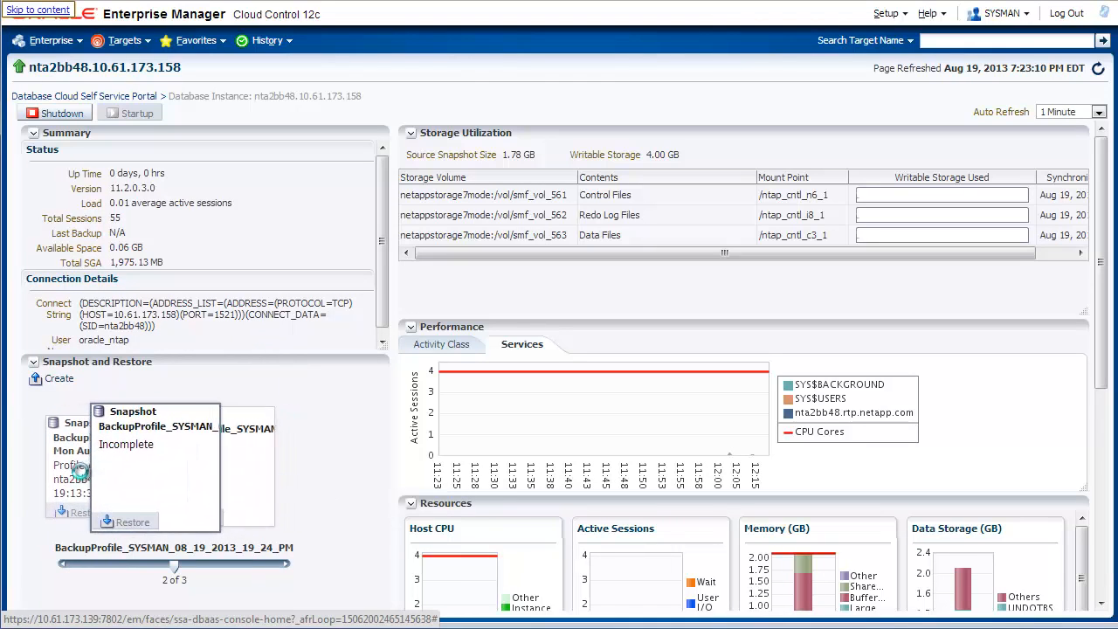
left_click(79, 470)
left_click(268, 496)
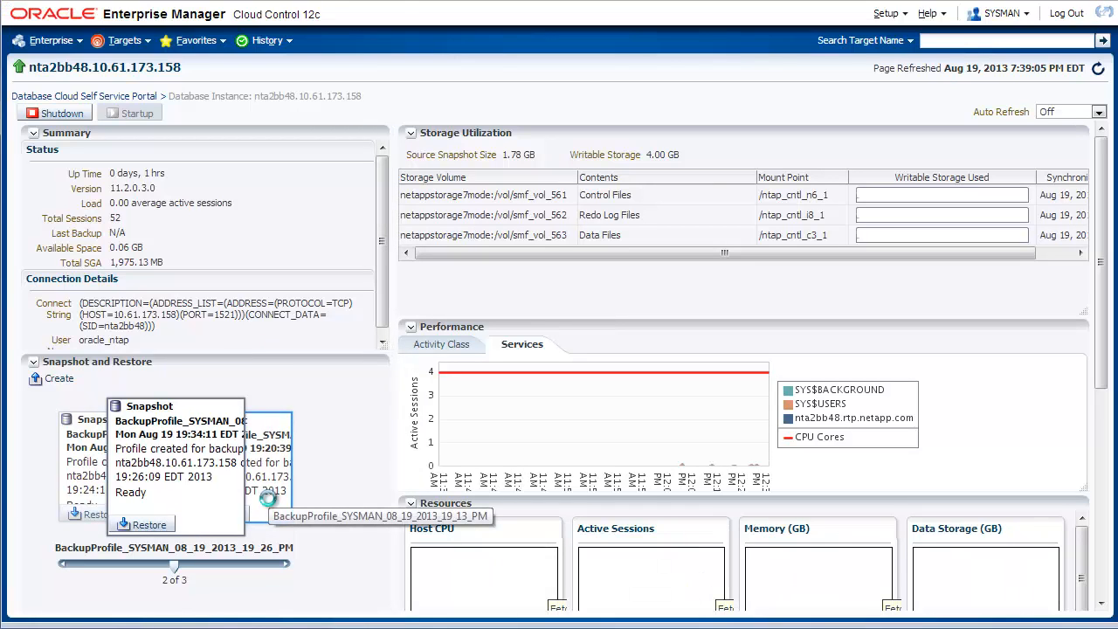
left_click(80, 473)
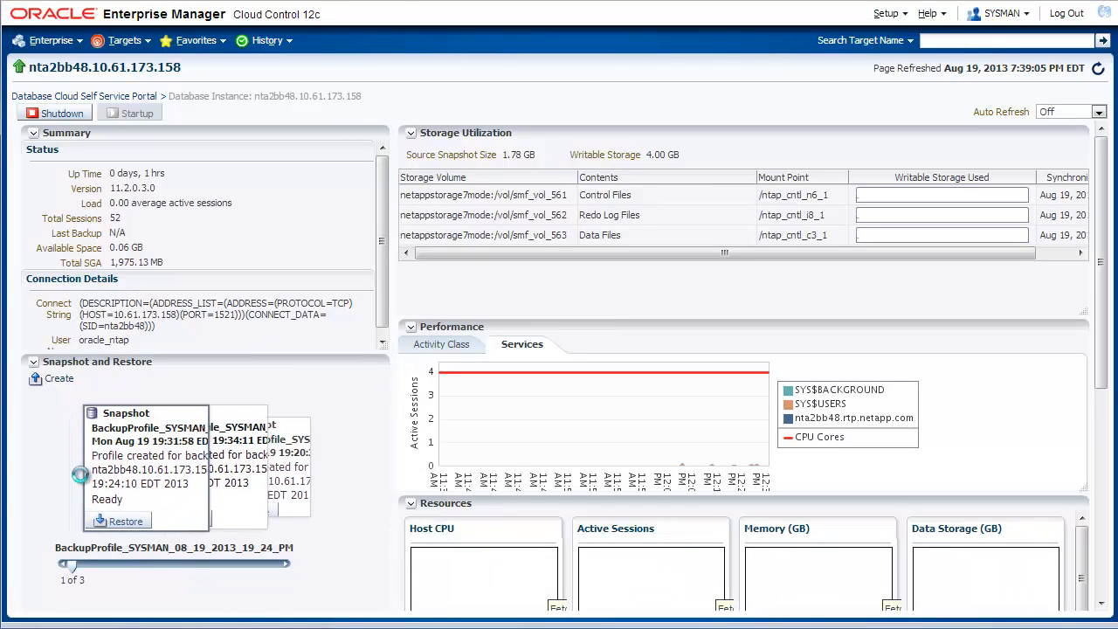